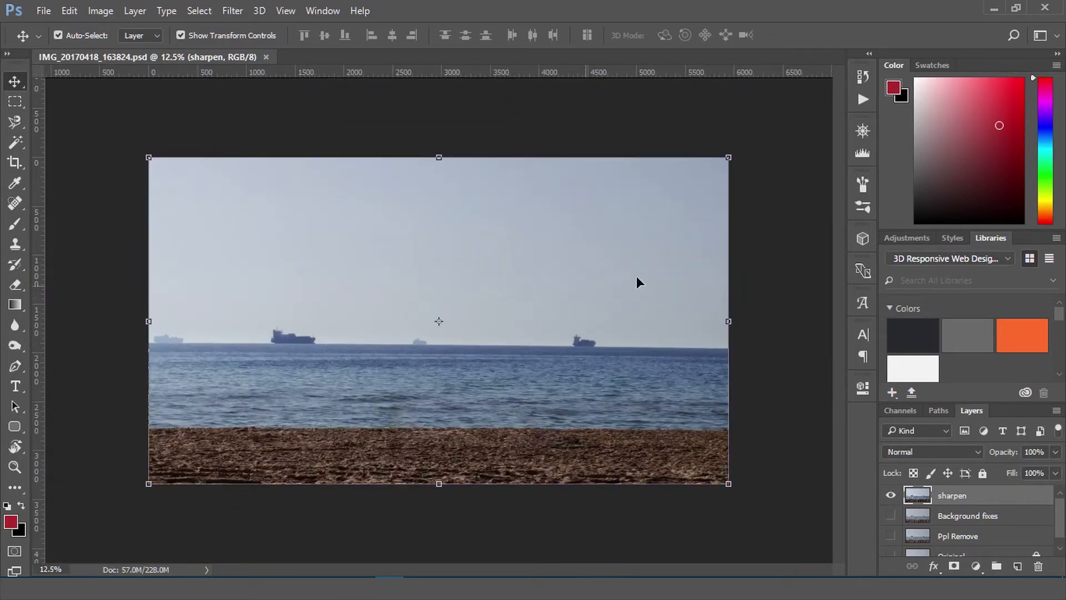
Hide the sharpen layer and make the Original layer visible.
click(812, 414)
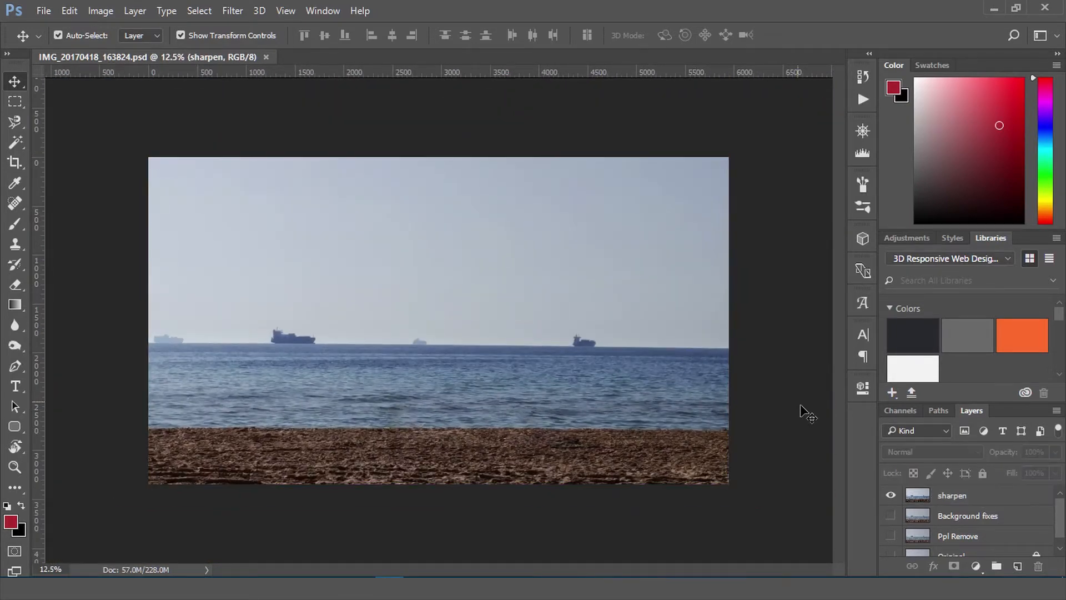
click(891, 495)
scroll(891, 516, down, 1)
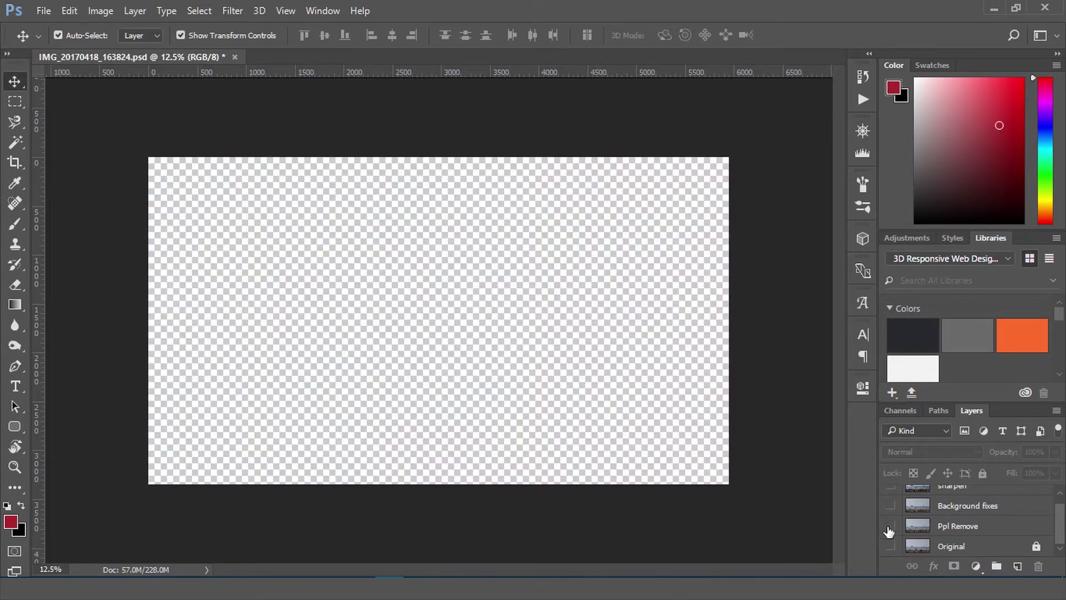
click(891, 547)
scroll(892, 527, up, 1)
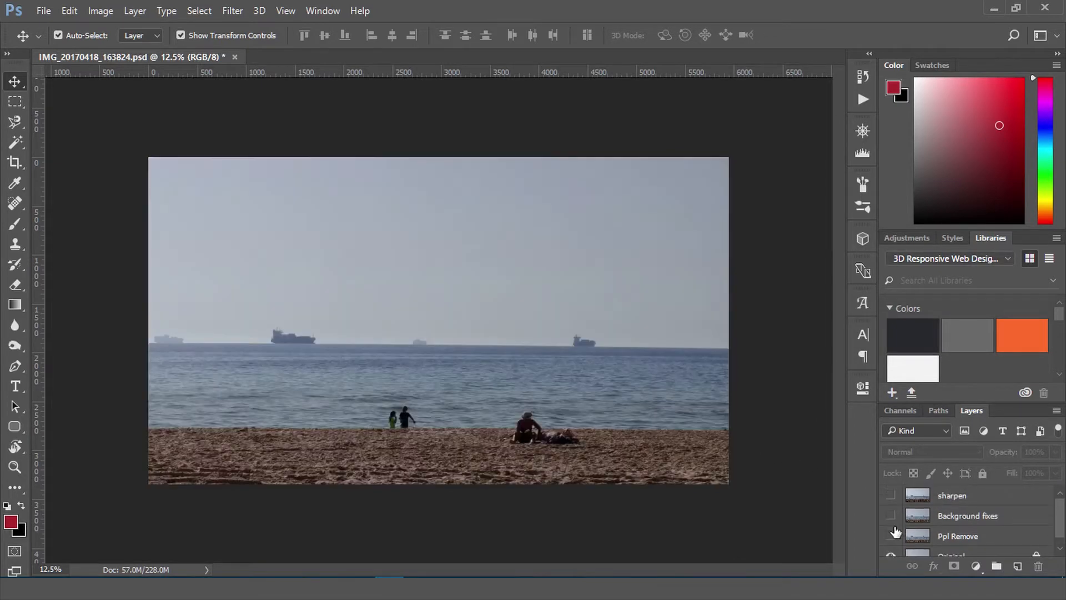
Compare the edited photo with the original by switching the sharpen layer on and off again.
click(891, 495)
click(891, 495)
scroll(894, 505, down, 1)
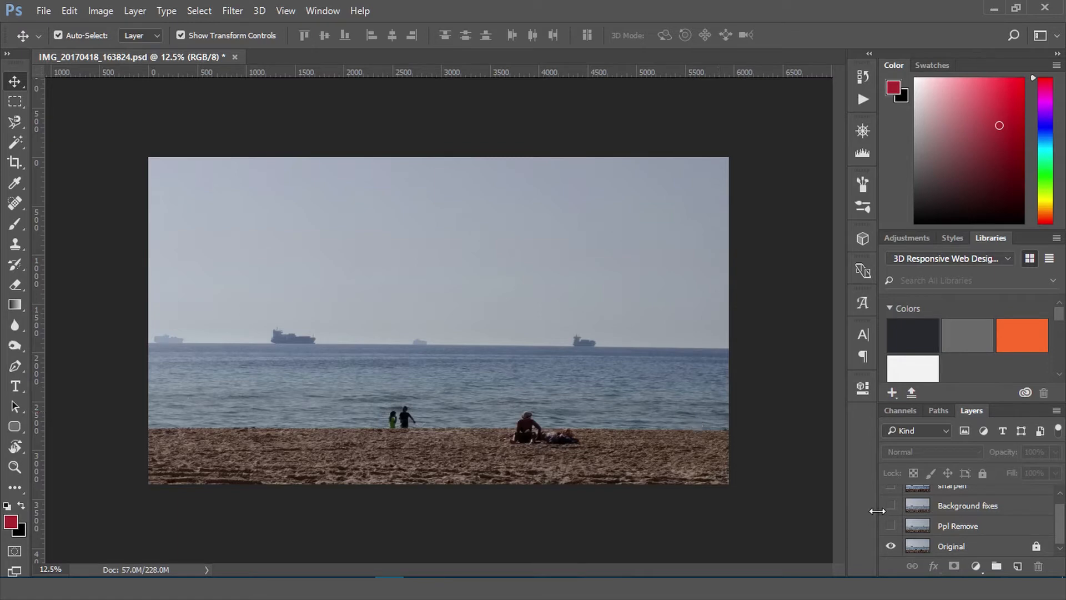
scroll(1009, 517, up, 1)
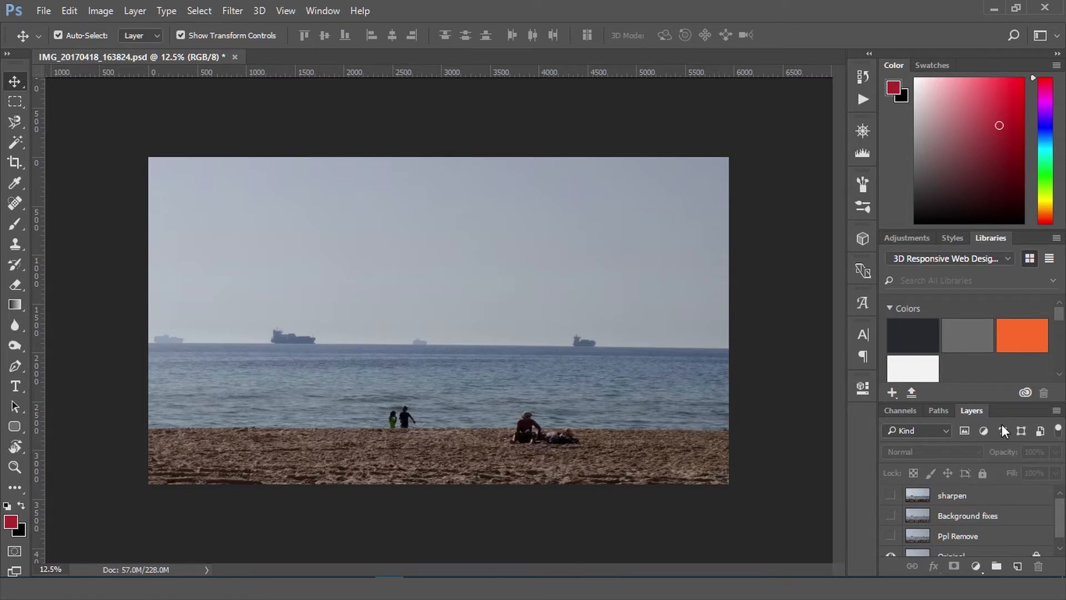
Enlarge the layer list to fit all four layers, and toggle the Original layer's visibility off and back on.
drag(1001, 402, 1002, 338)
click(969, 499)
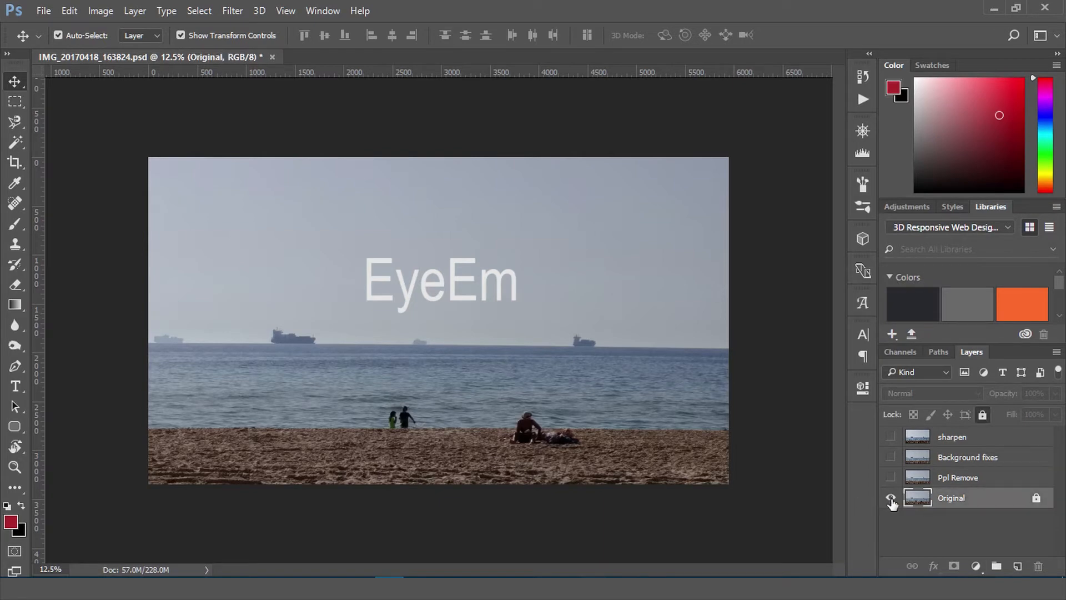
click(891, 497)
click(891, 498)
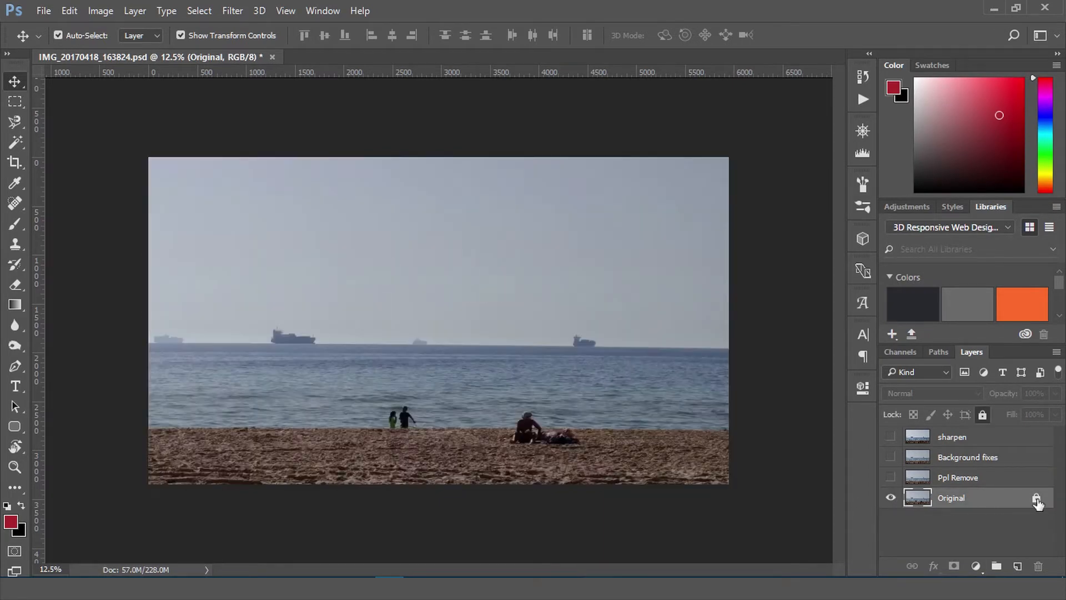
Group the Ppl Remove, Background fixes and sharpen layers, and hide the group.
click(970, 478)
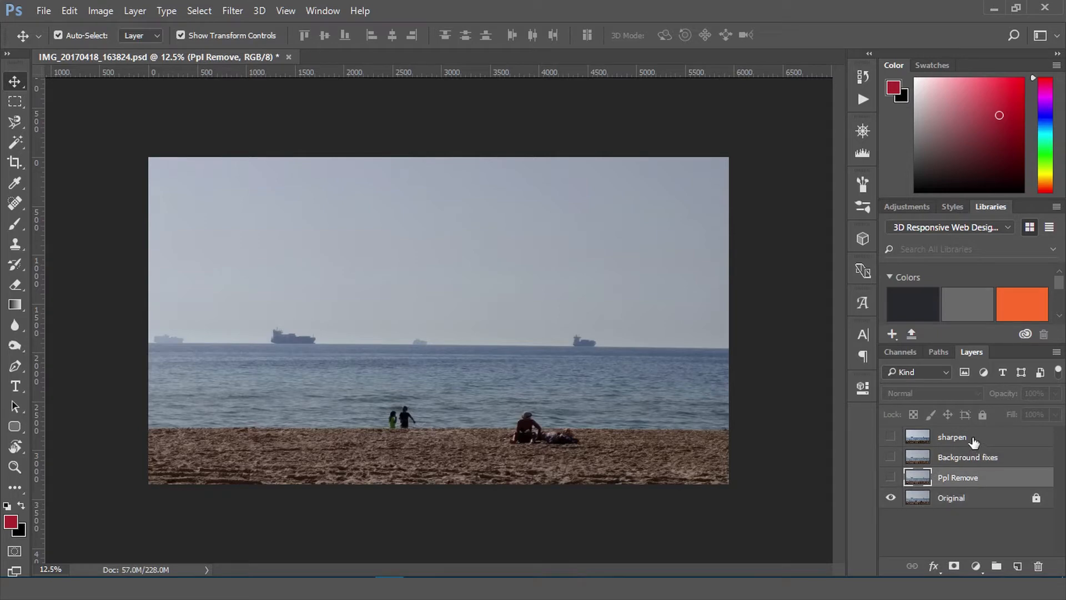
shift+click(972, 442)
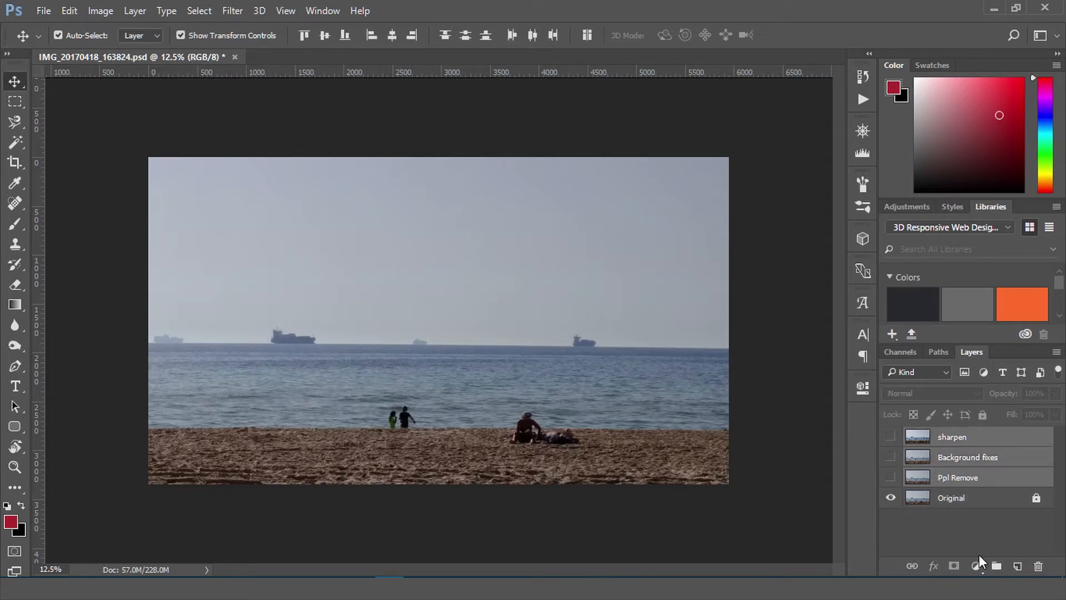
click(997, 566)
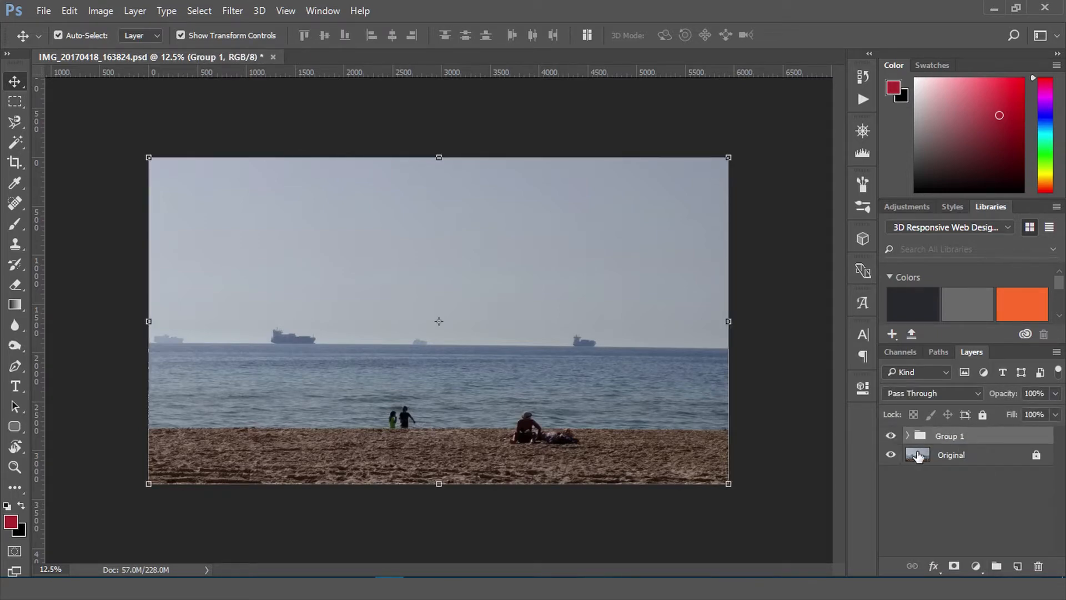
click(890, 435)
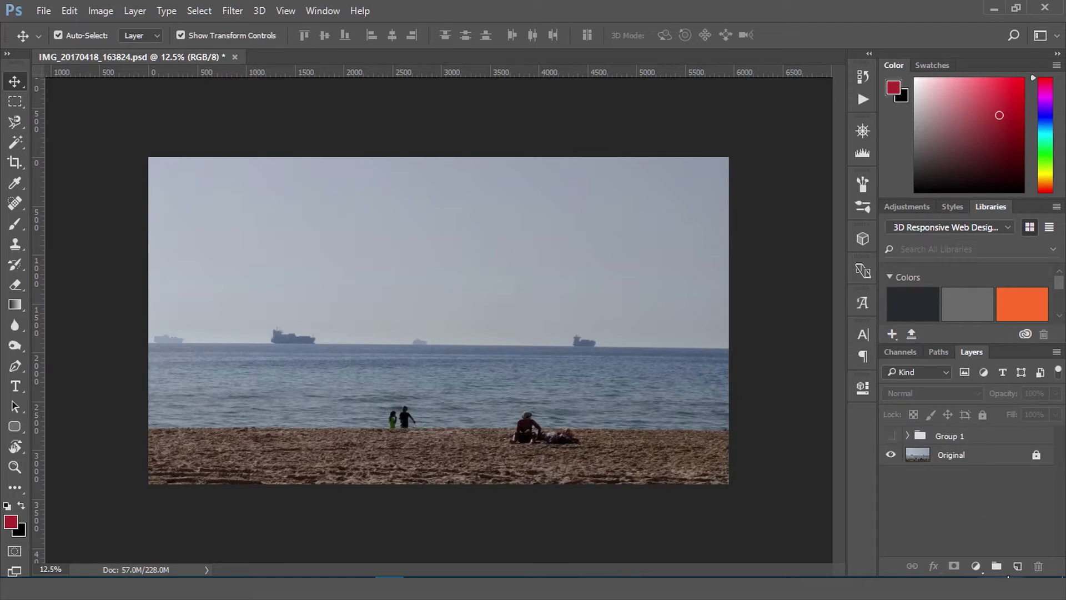
Create a second layer group holding a duplicate of the Original layer, and hide the Original layer.
click(996, 566)
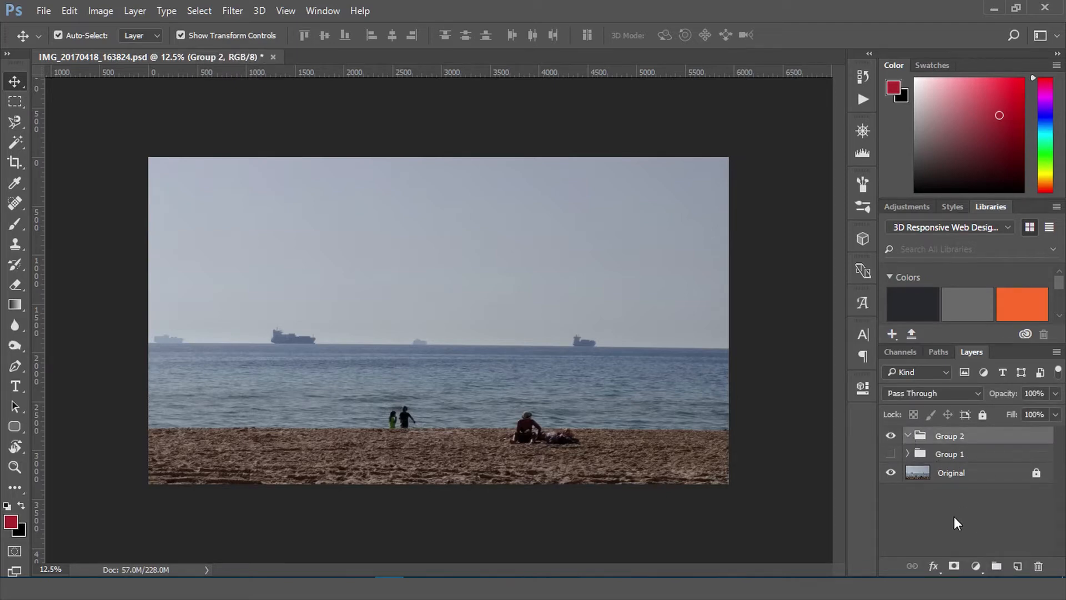
click(946, 478)
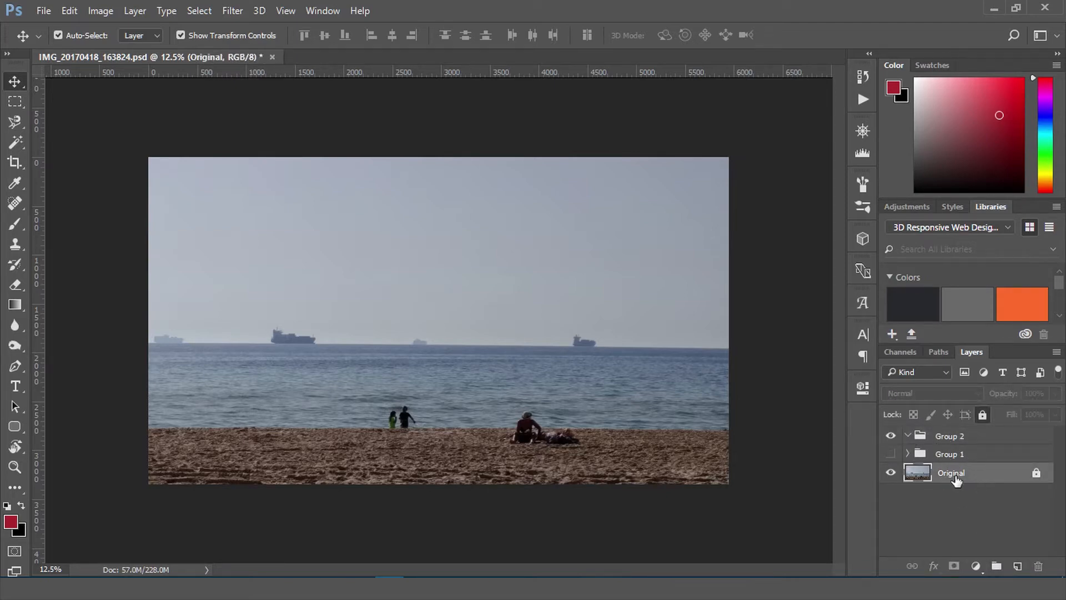
key(ctrl+j)
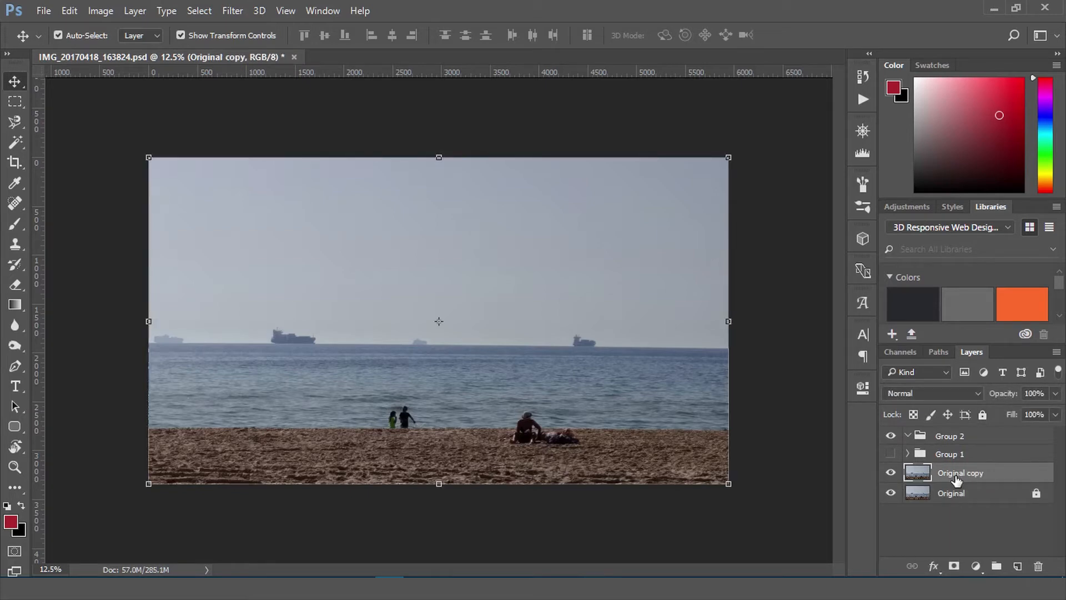
drag(956, 479, 966, 438)
click(891, 493)
Rename the duplicated layer inside the new group as "ppl remove".
double_click(957, 459)
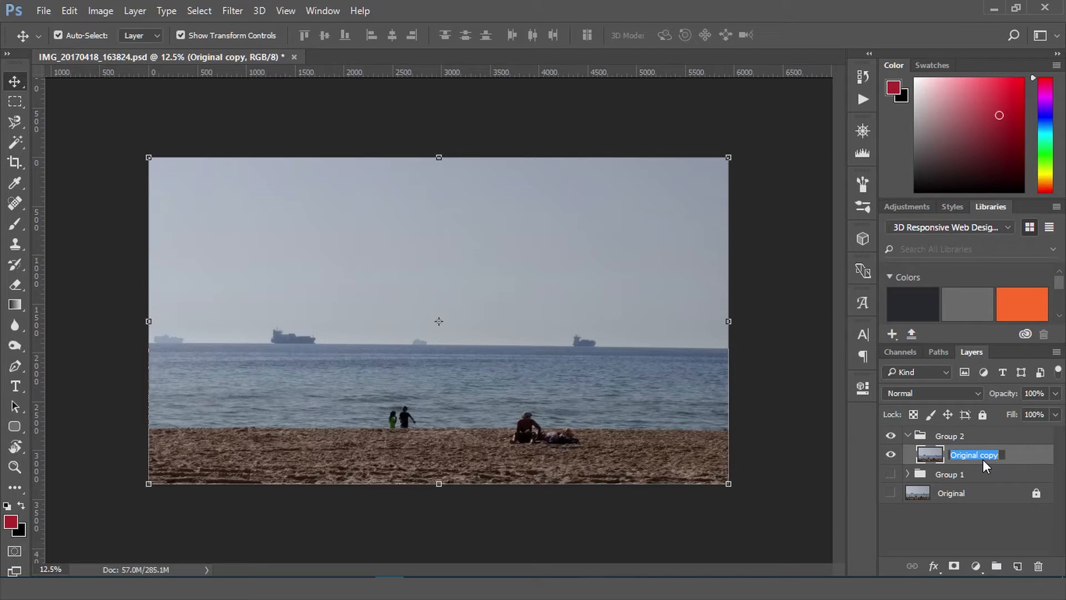
text(ppl remove)
key(Return)
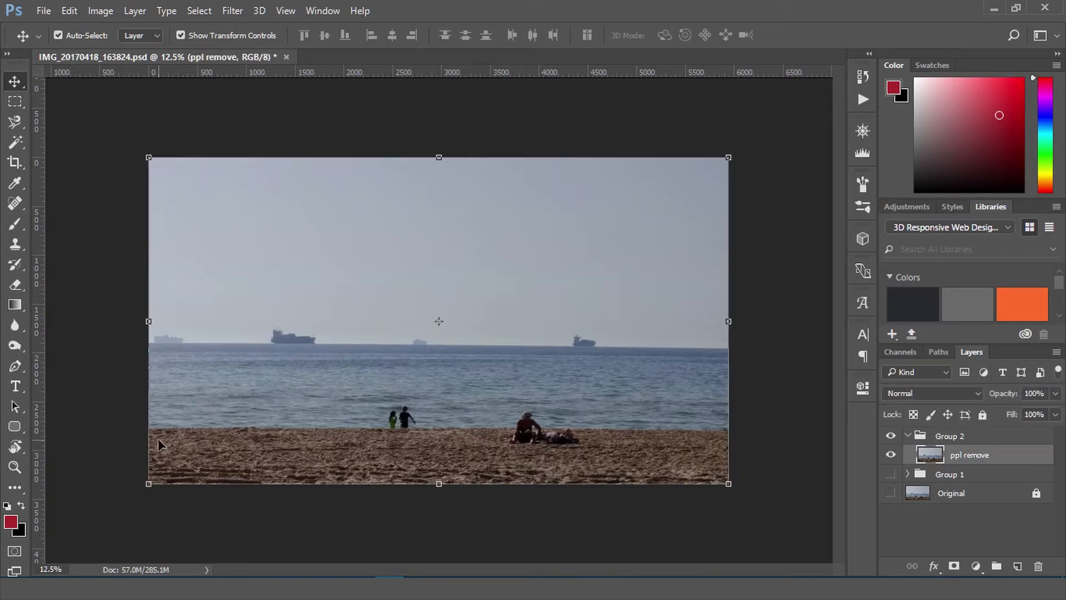
Select the two children standing at the water's edge with the Magnetic Lasso tool.
click(15, 122)
key(ctrl+plus)
key(ctrl+plus)
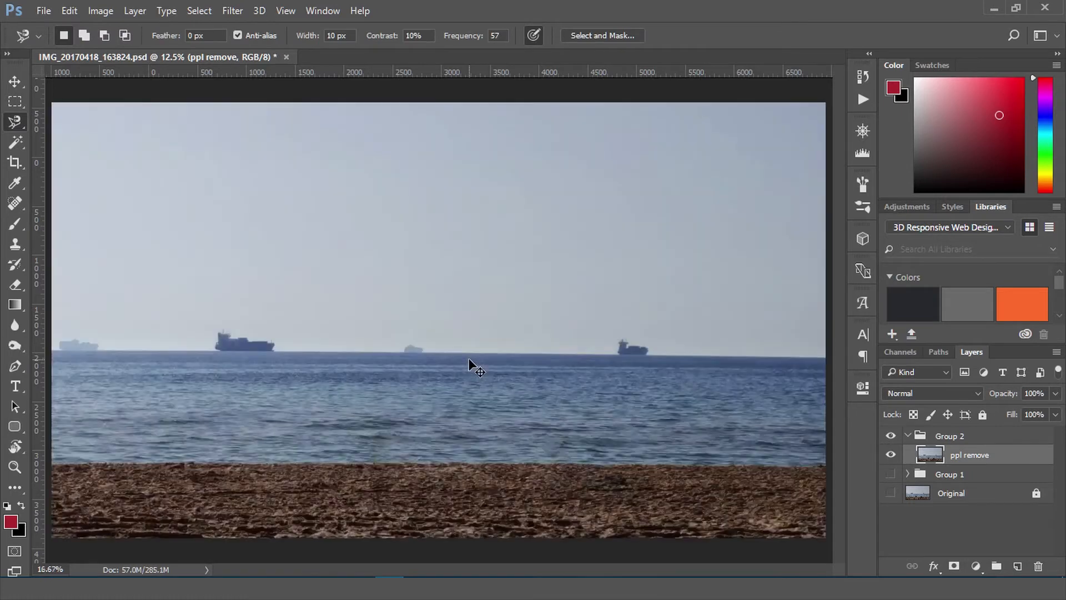
scroll(508, 338, down, 3)
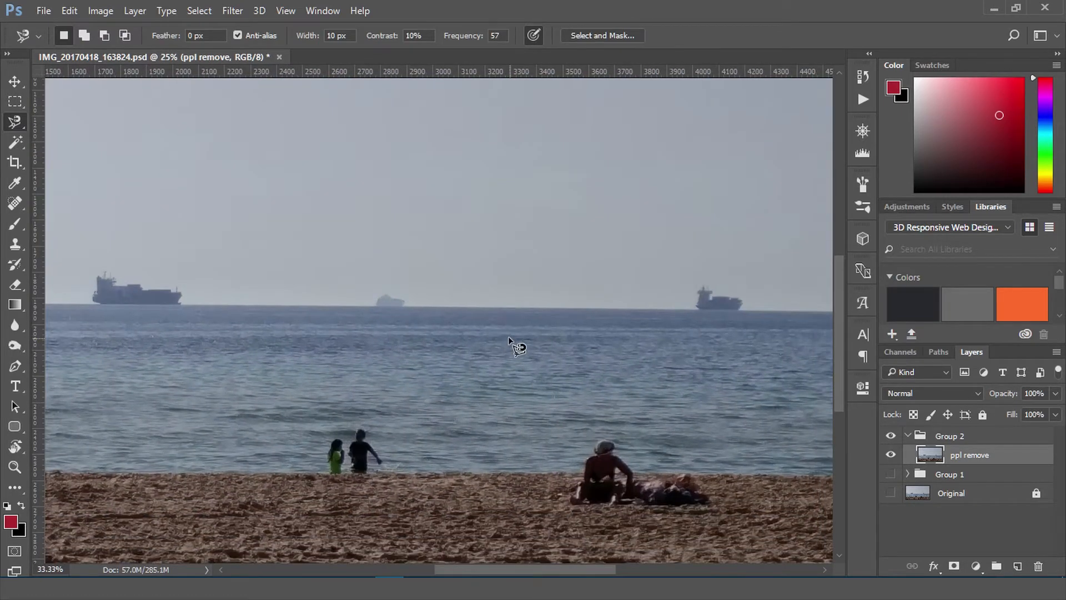
key(ctrl+plus)
key(ctrl+plus)
scroll(509, 339, down, 6)
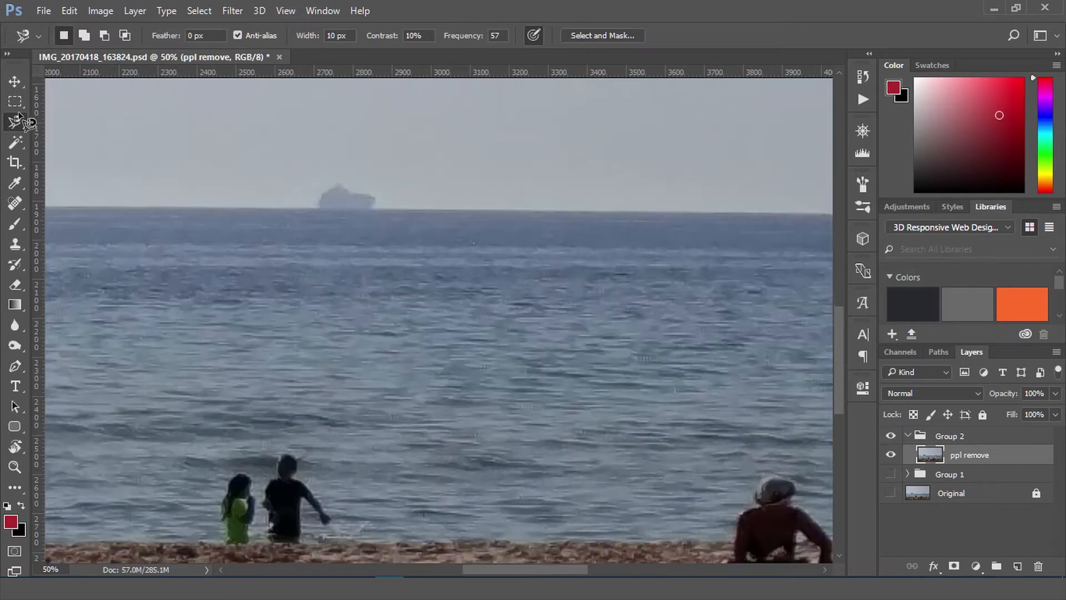
right_click(20, 124)
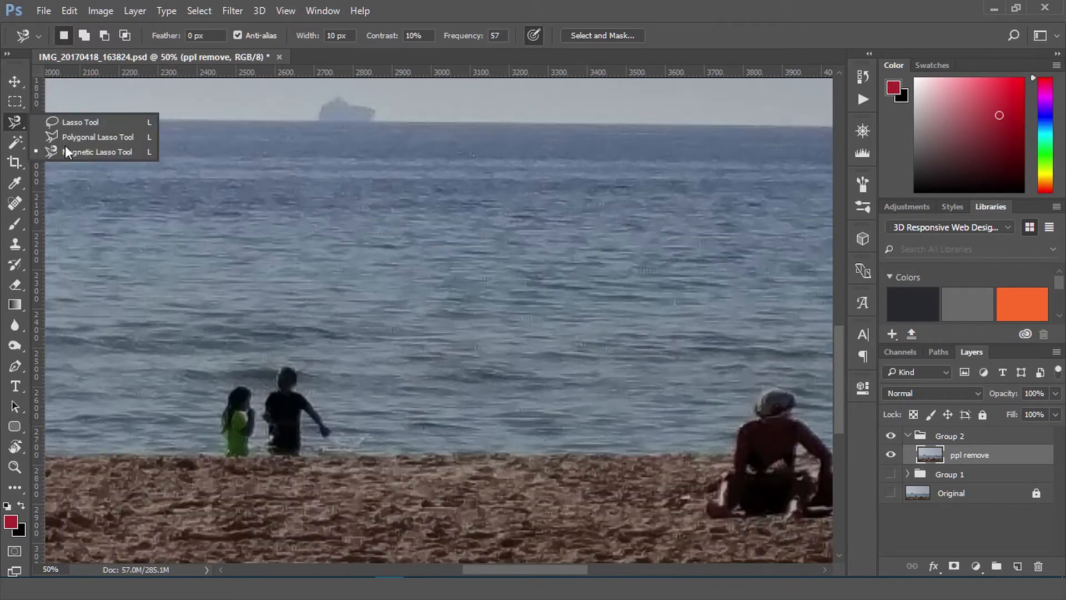
click(65, 147)
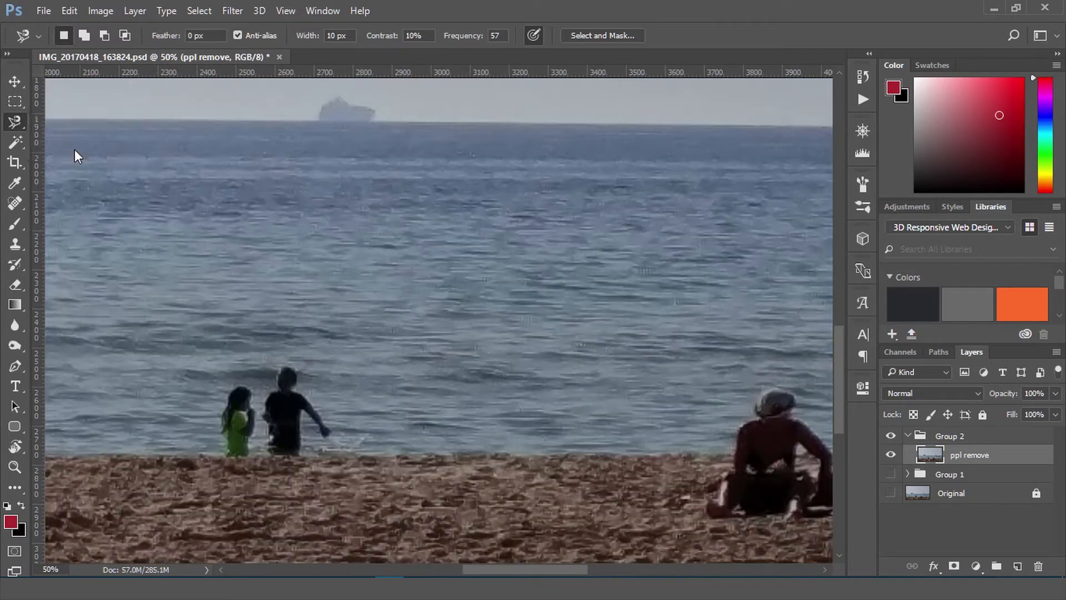
click(220, 449)
click(225, 453)
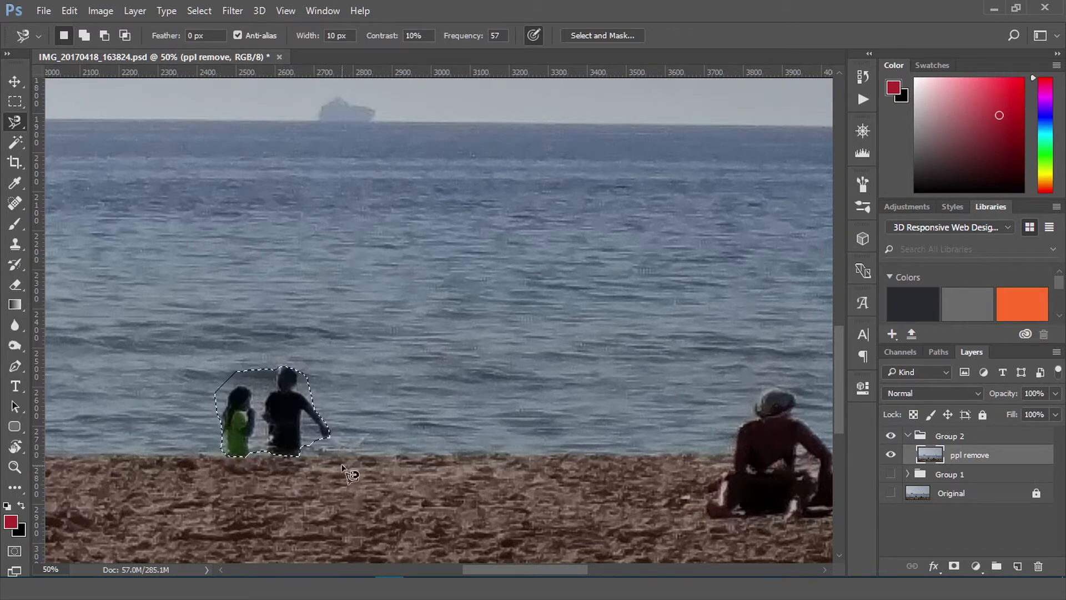
Replace the selected children using a Content-Aware fill in Normal mode at 100% opacity, and clear the selection.
right_click(274, 390)
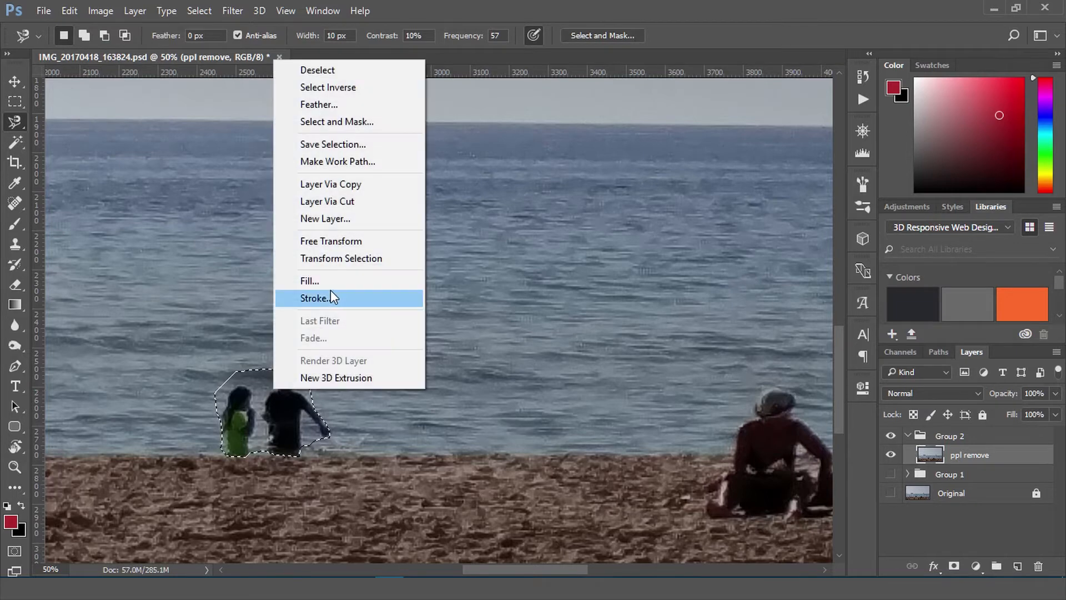
click(316, 280)
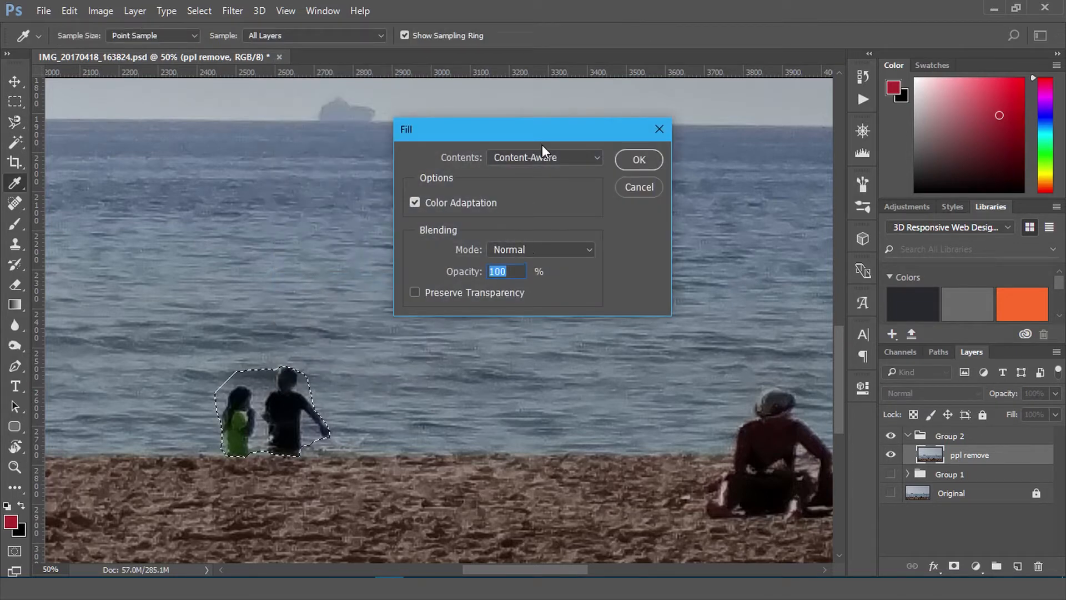
click(550, 158)
click(534, 216)
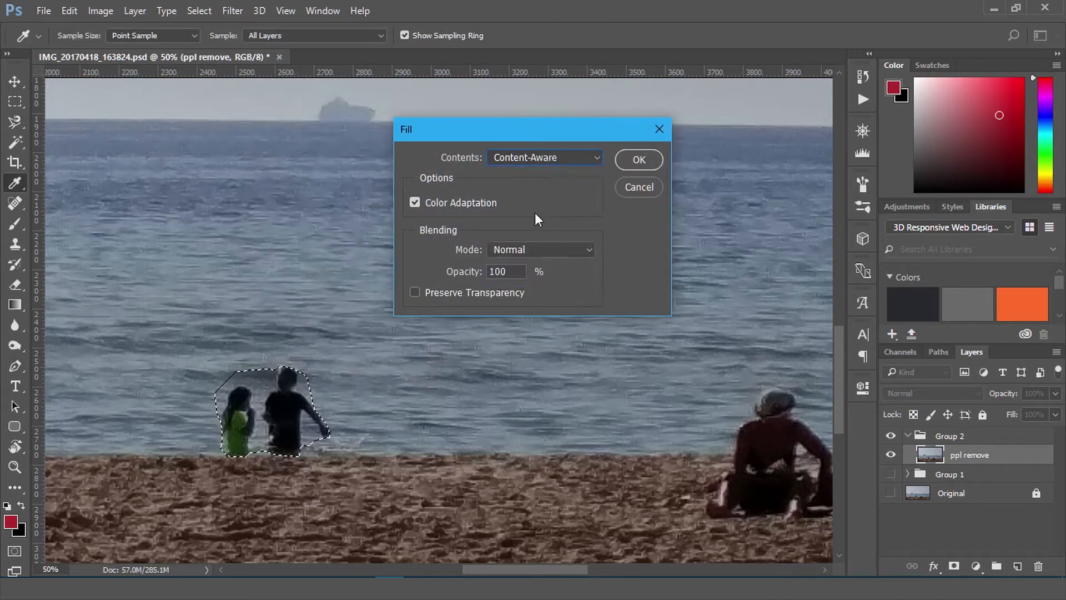
click(531, 248)
click(505, 6)
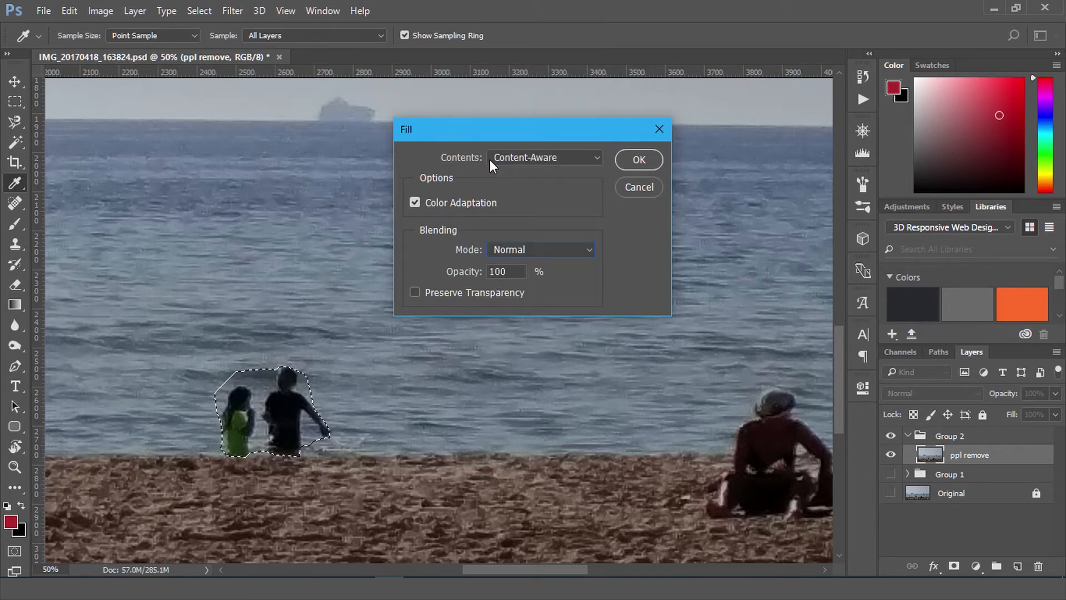
click(654, 158)
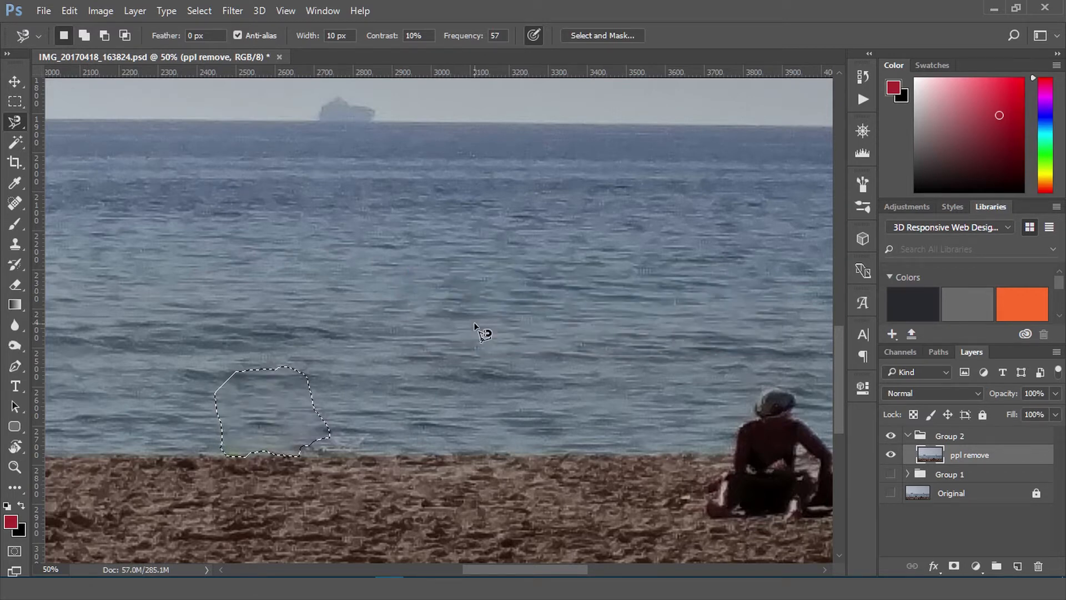
key(ctrl+d)
Outline the seated and lying people on the sand with the Magnetic Lasso tool.
scroll(475, 325, down, 3)
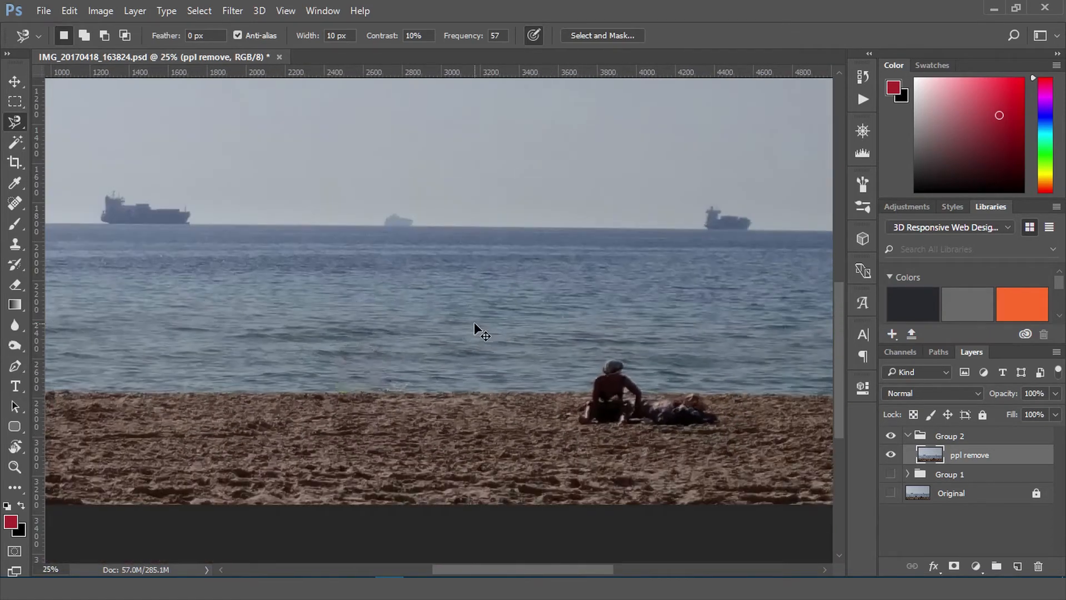
scroll(474, 323, down, 1)
scroll(475, 327, up, 1)
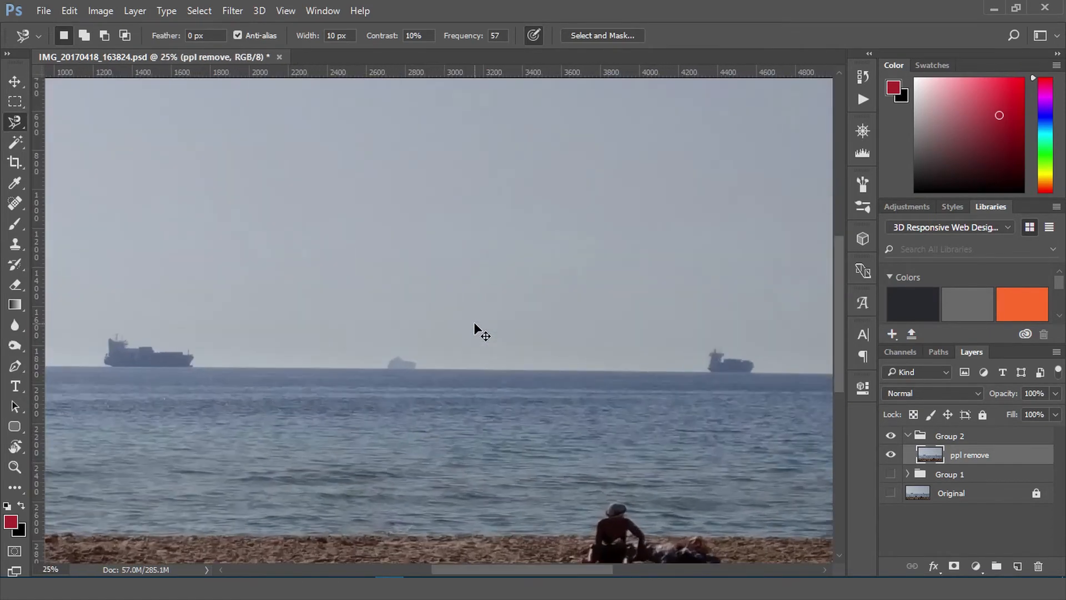
scroll(383, 341, down, 5)
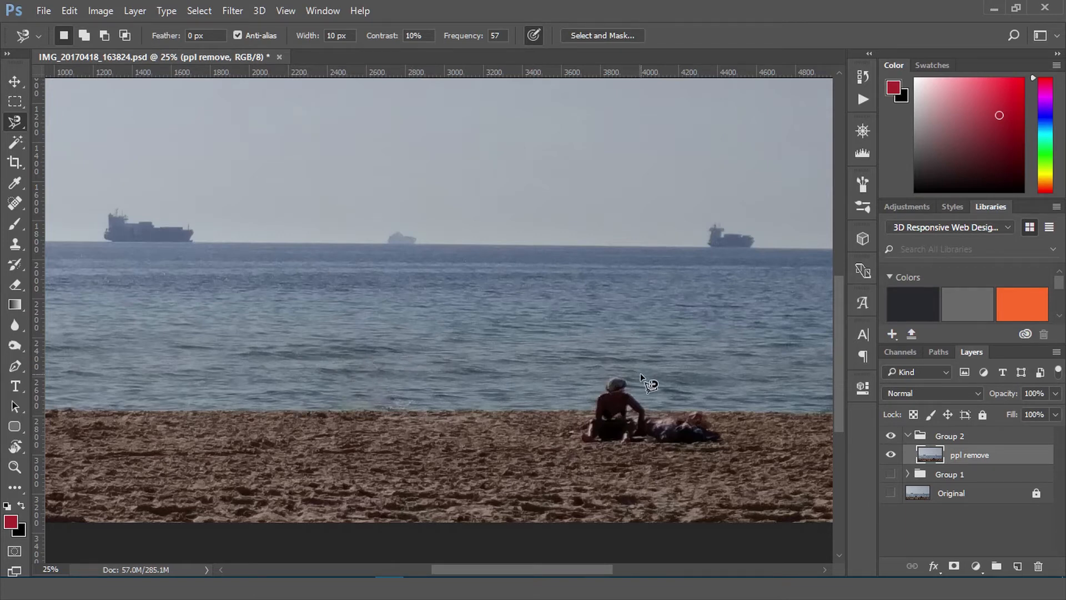
key(ctrl+plus)
key(ctrl+plus)
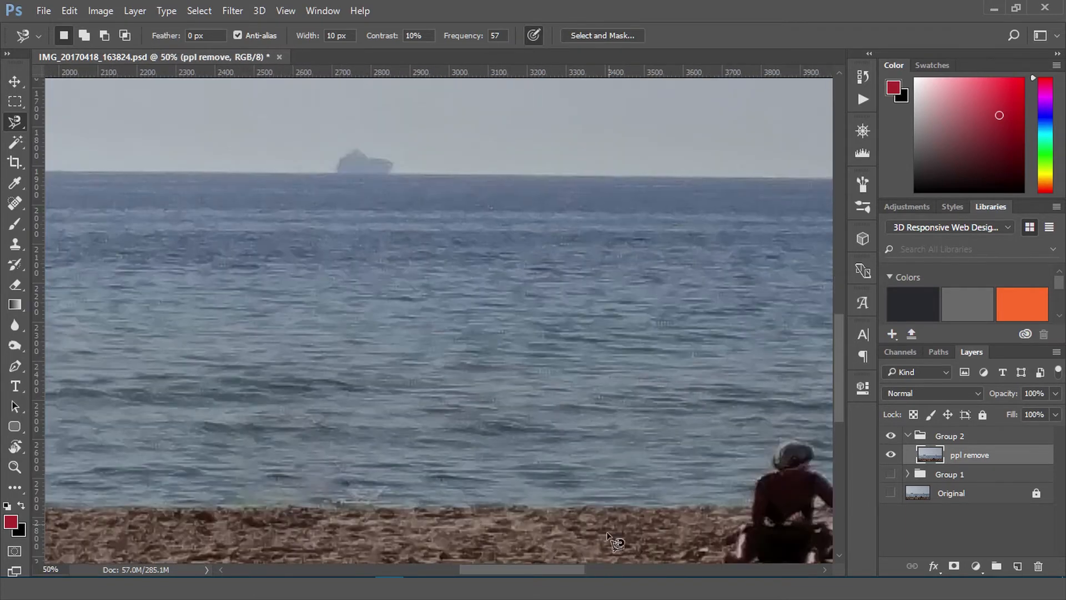
drag(566, 572, 633, 571)
scroll(622, 525, down, 1)
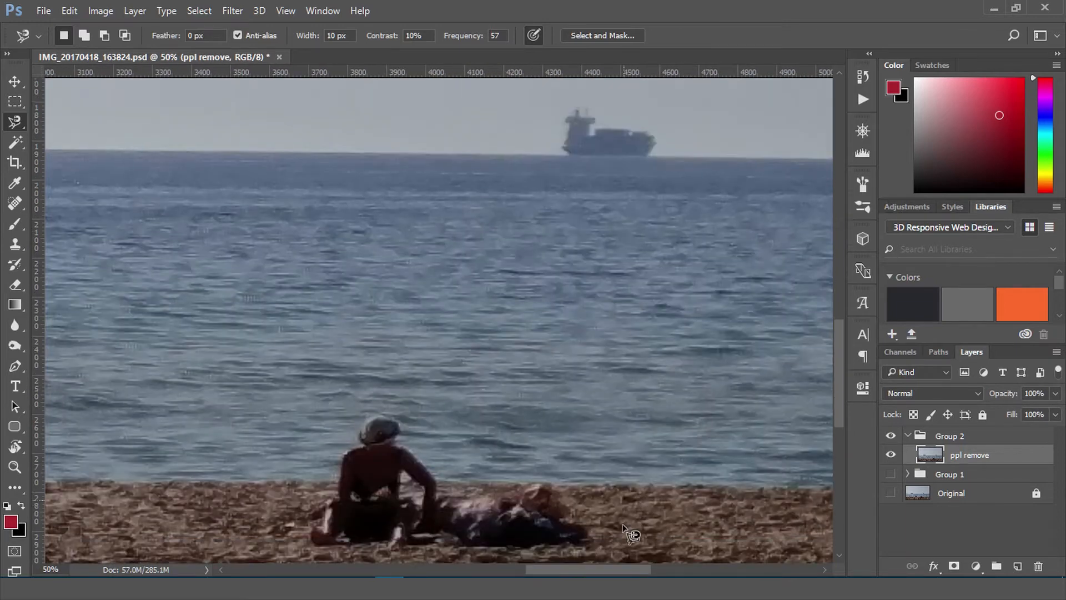
scroll(630, 534, down, 1)
click(330, 520)
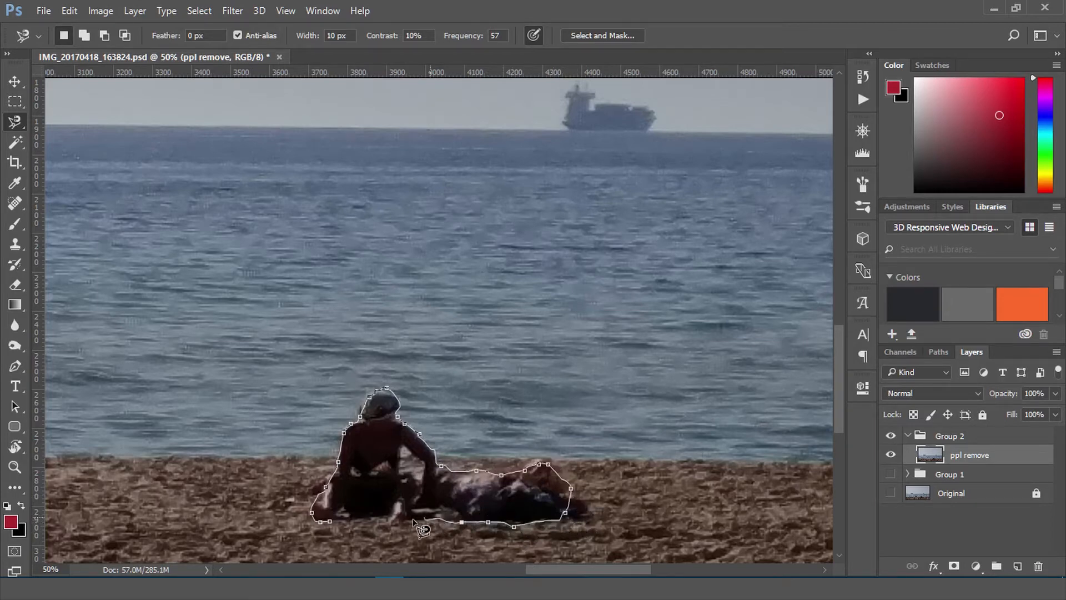
click(342, 529)
Fill the selection around the two people on the sand with Content-Aware contents at 100% opacity.
right_click(395, 476)
click(441, 369)
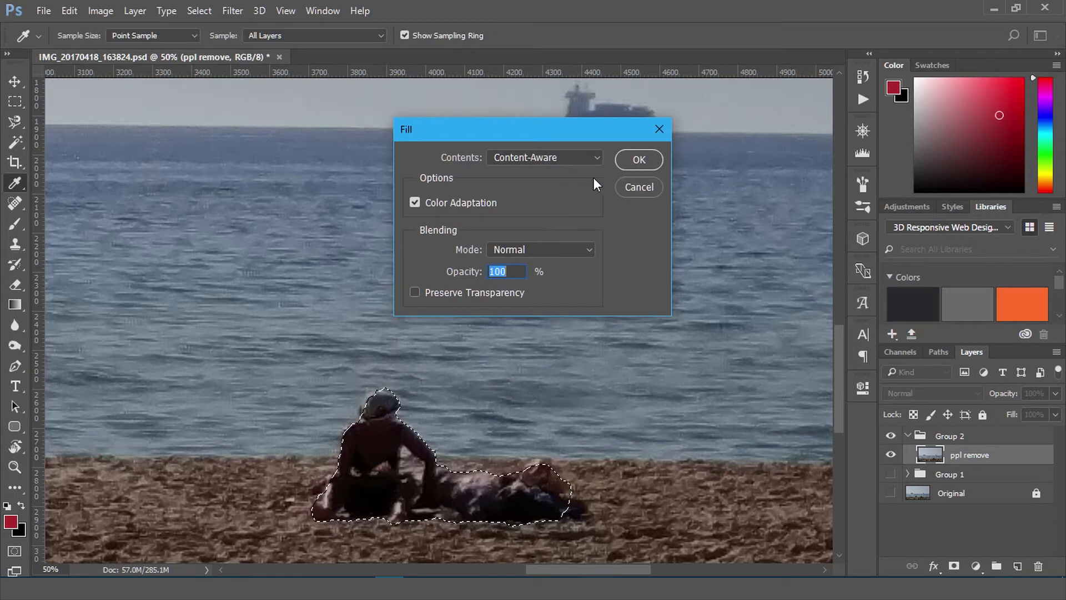
click(642, 158)
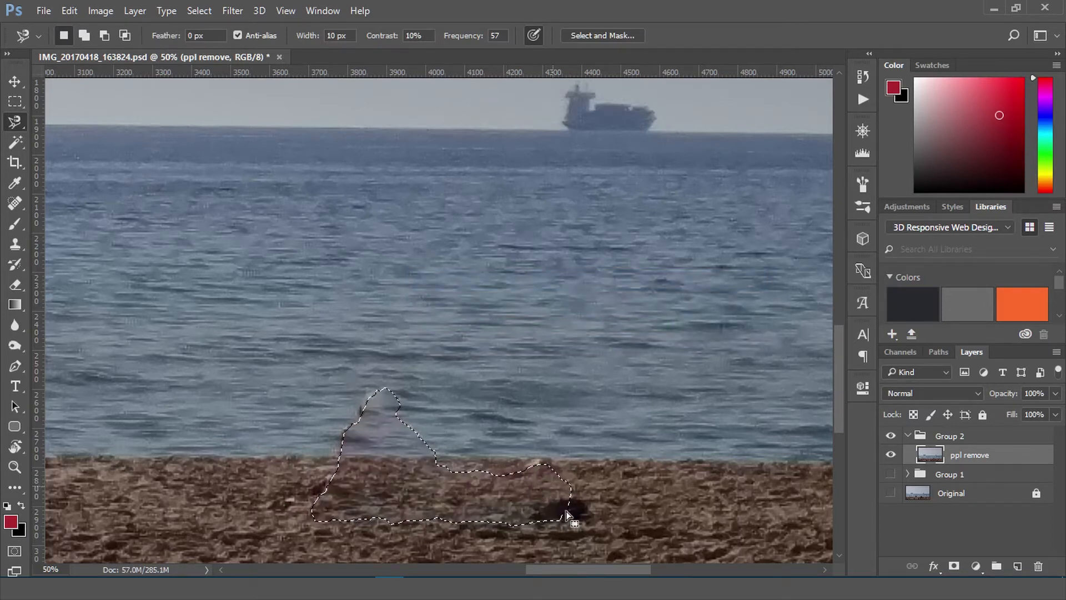
Clear the selection around the filled area on the sand.
key(ctrl+d)
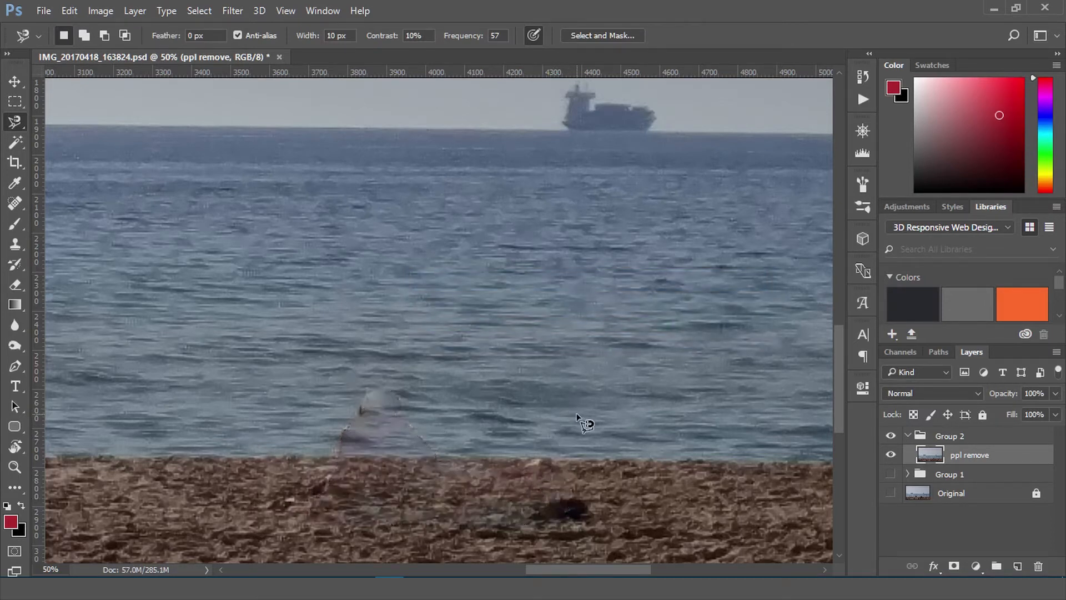
scroll(578, 418, down, 3)
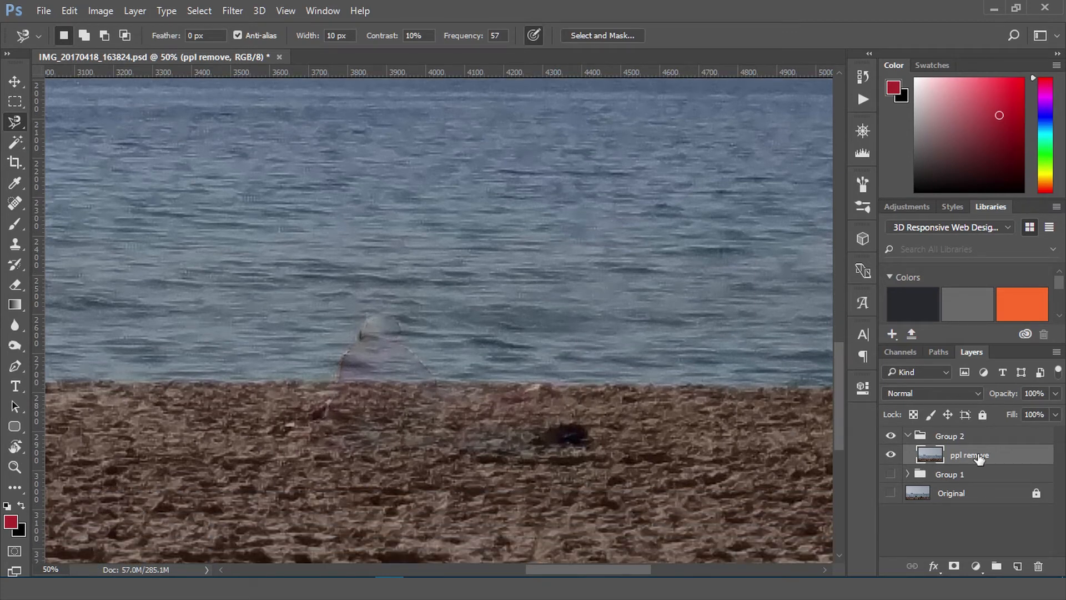
Duplicate the ppl remove layer, lock and hide the original ppl remove layer, and make the copy active.
key(ctrl+j)
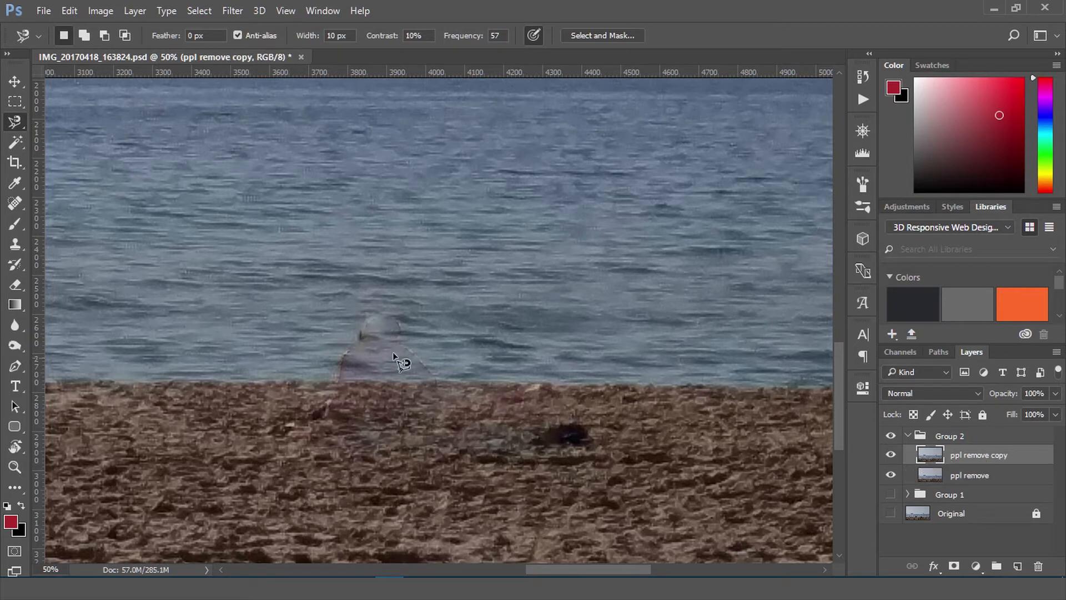
click(980, 475)
click(982, 414)
click(890, 475)
click(980, 455)
Paint over the ghosted outline of the seated person with the Spot Healing Brush set to Content-Aware.
click(15, 204)
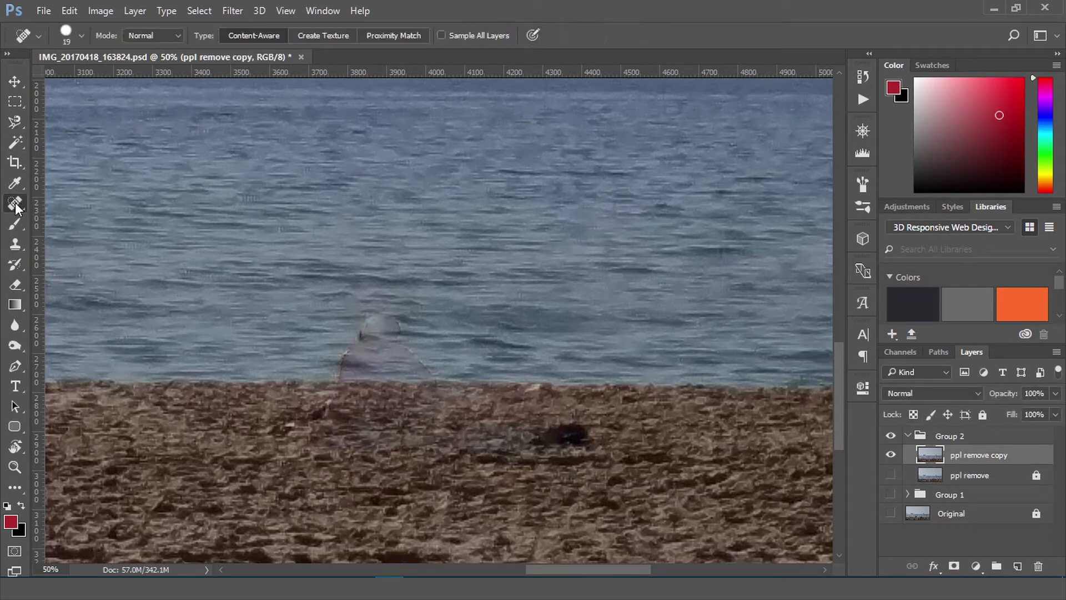
right_click(16, 204)
click(51, 204)
mouse_move(374, 319)
mouse_down()
mouse_move(337, 364)
mouse_move(324, 414)
mouse_move(325, 453)
mouse_move(338, 456)
mouse_up()
mouse_move(337, 373)
mouse_down()
mouse_move(380, 317)
mouse_move(447, 395)
mouse_up()
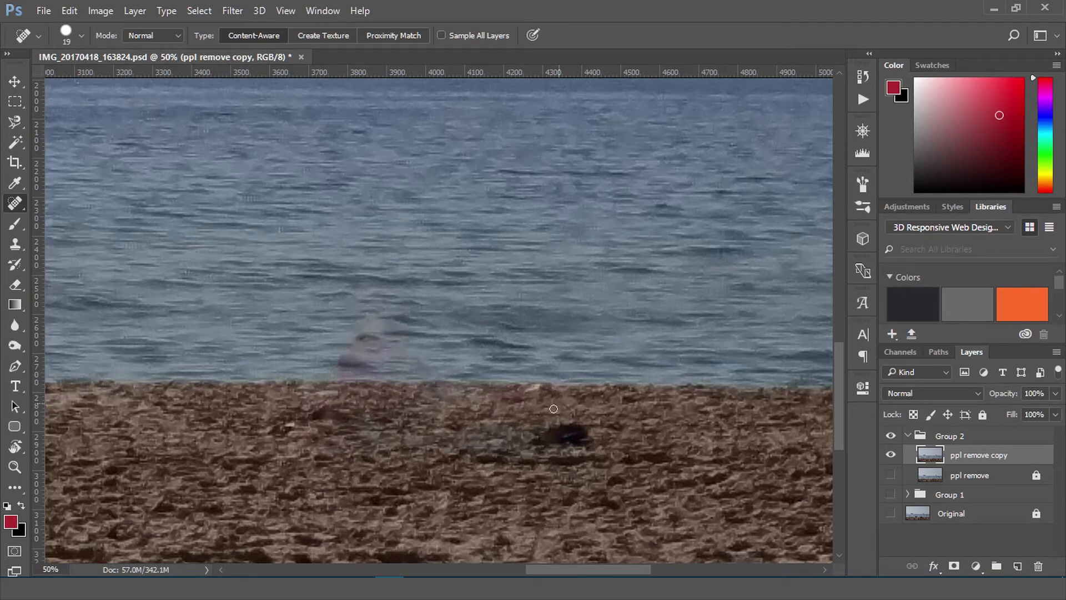
Heal the dark patch left on the sand with the Spot Healing Brush and check it in the whole photo.
mouse_move(527, 441)
mouse_down()
mouse_move(534, 430)
mouse_move(519, 436)
mouse_up()
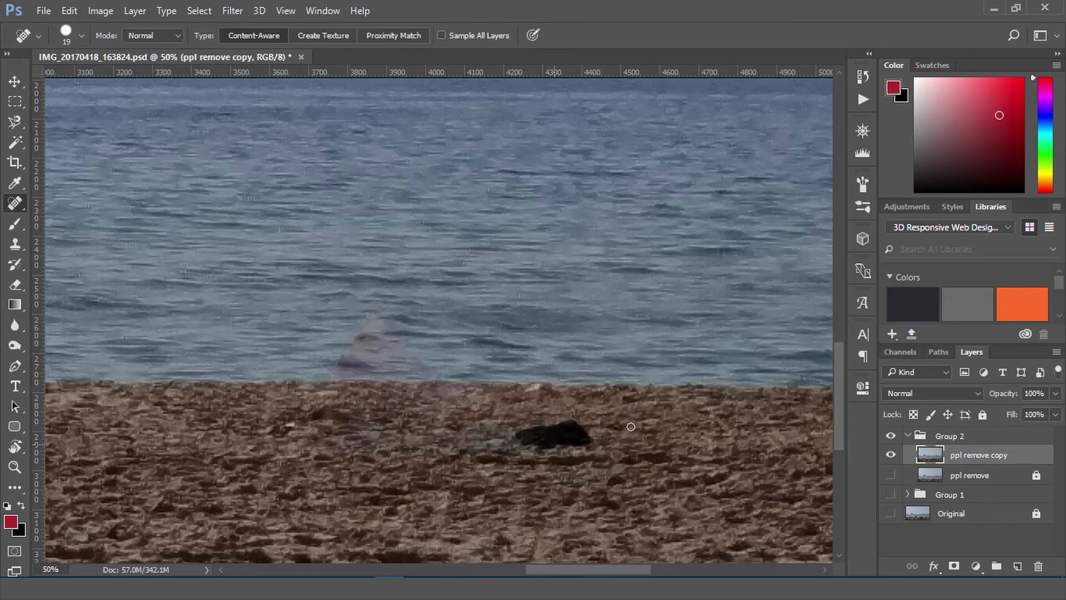
scroll(595, 416, down, 1)
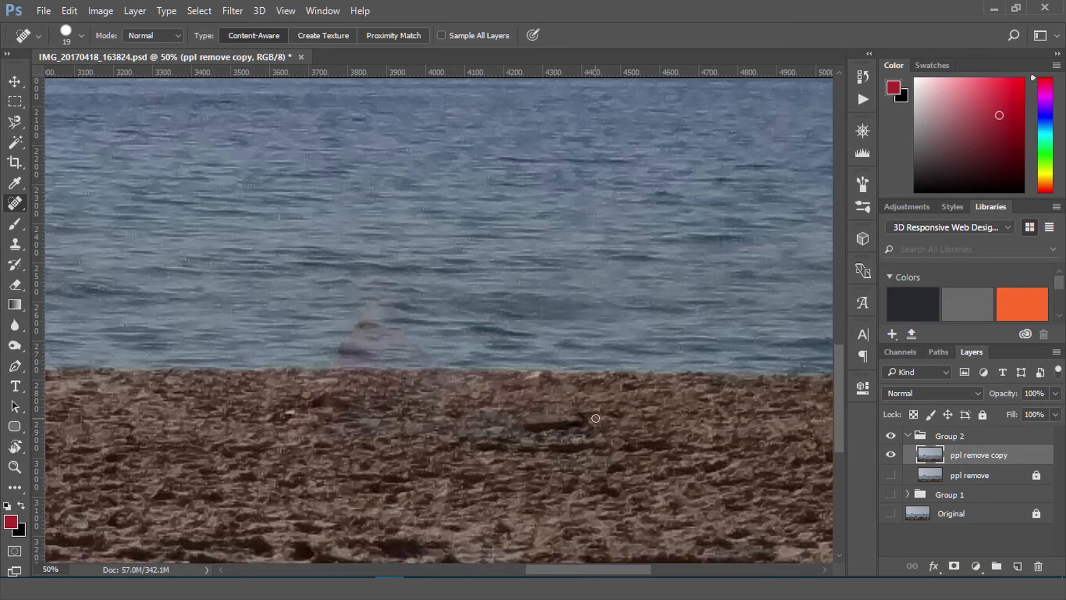
key(ctrl+minus)
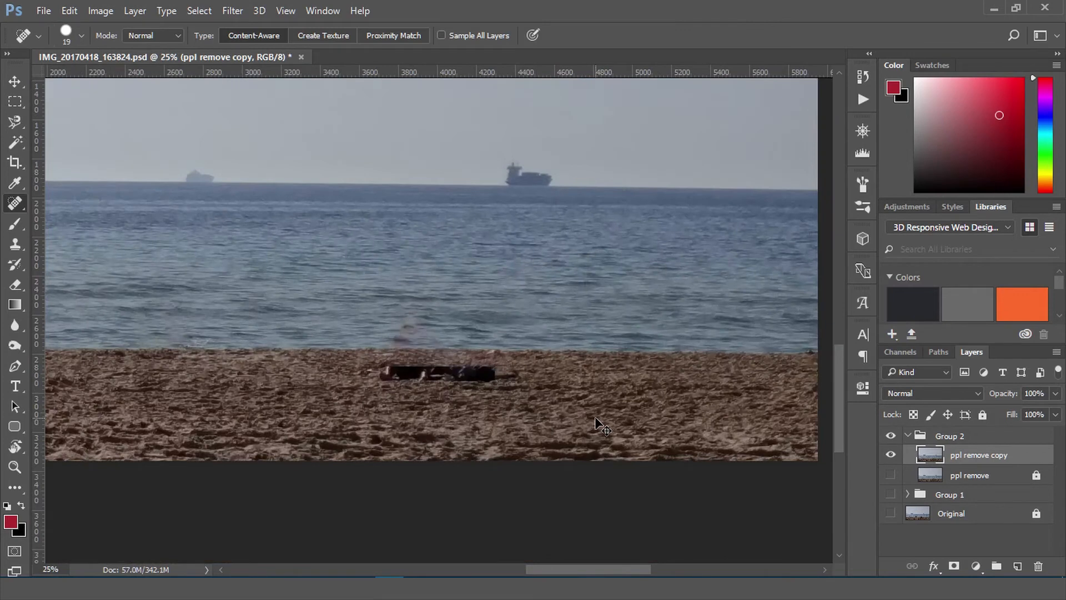
key(ctrl+minus)
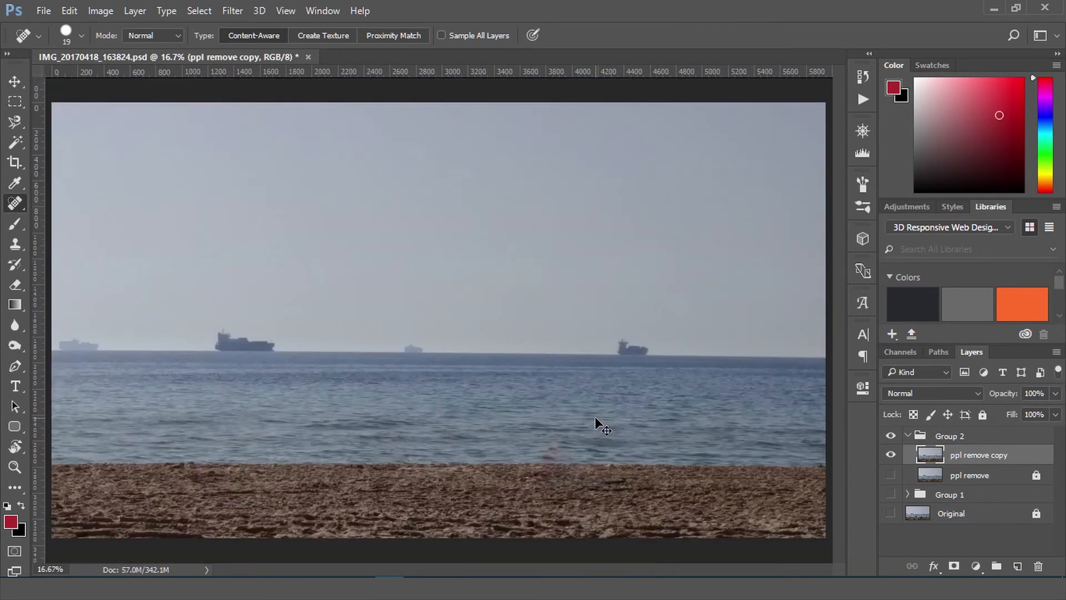
Brush over the remaining trace of the seated figure at the shoreline with the Spot Healing Brush.
key(ctrl+plus)
key(ctrl+plus)
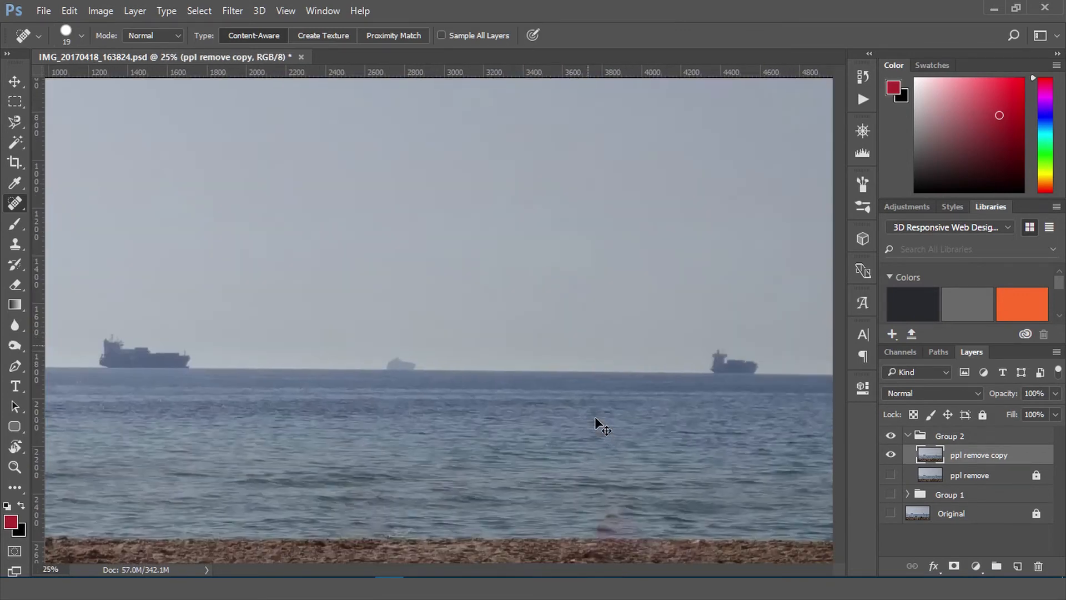
scroll(569, 381, down, 5)
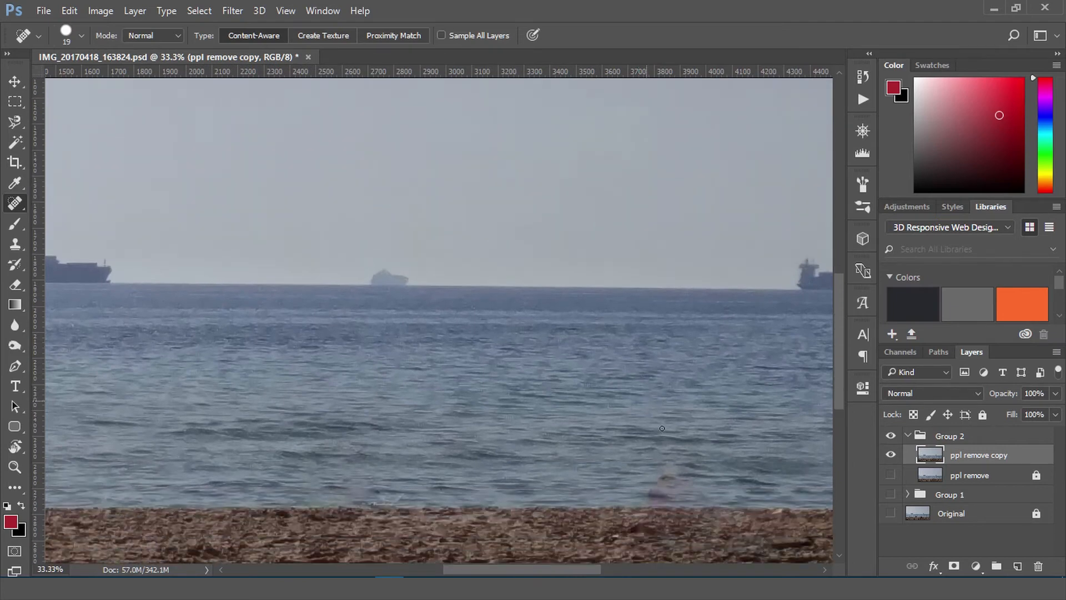
scroll(661, 461, down, 2)
scroll(630, 501, up, 1)
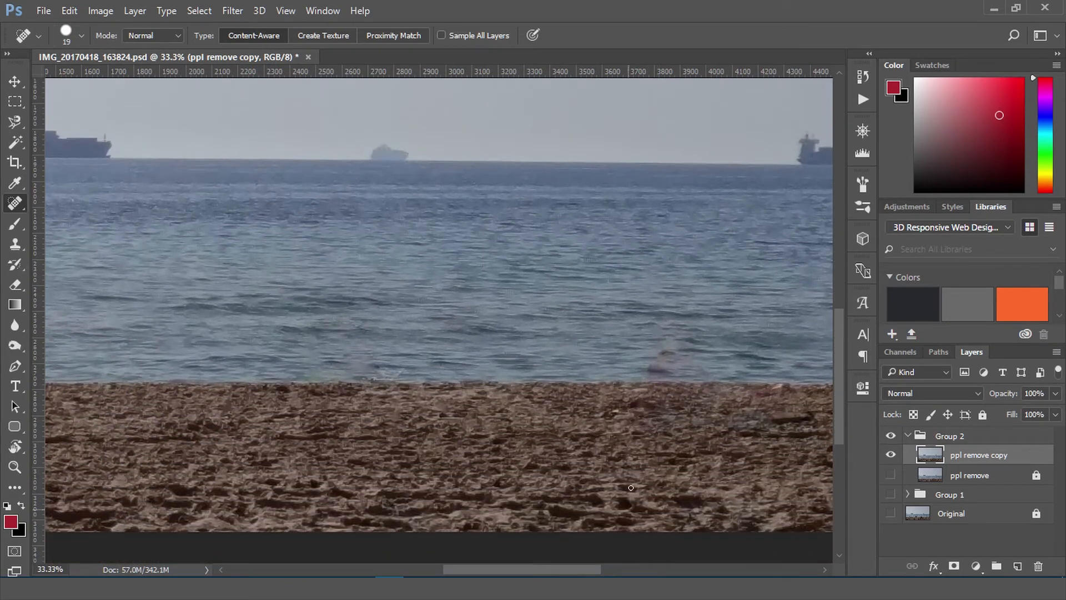
mouse_move(651, 372)
mouse_down()
mouse_move(708, 375)
mouse_move(652, 351)
mouse_up()
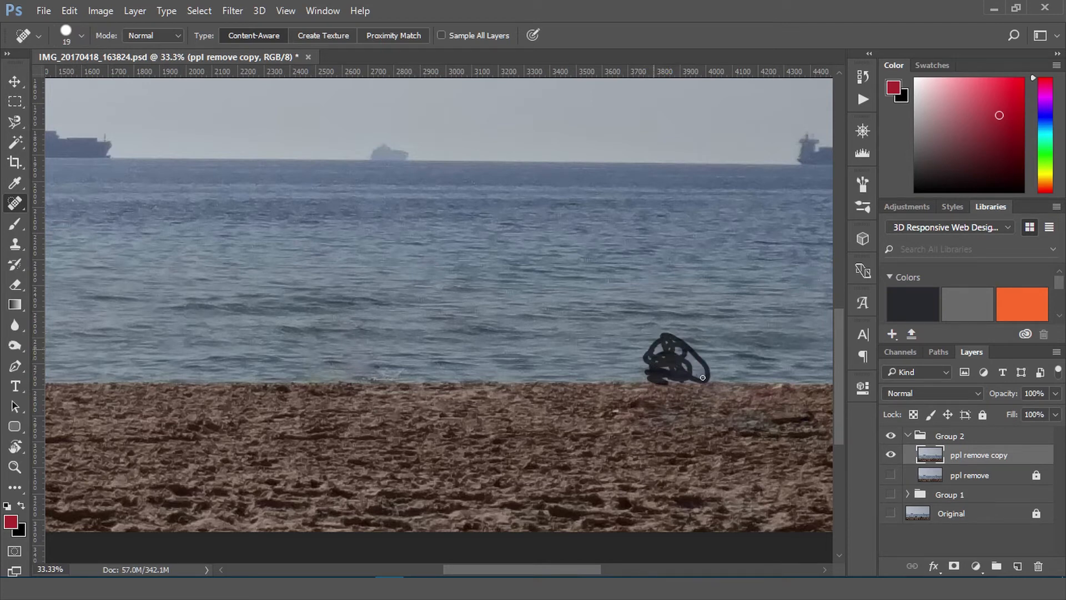
drag(702, 377, 702, 377)
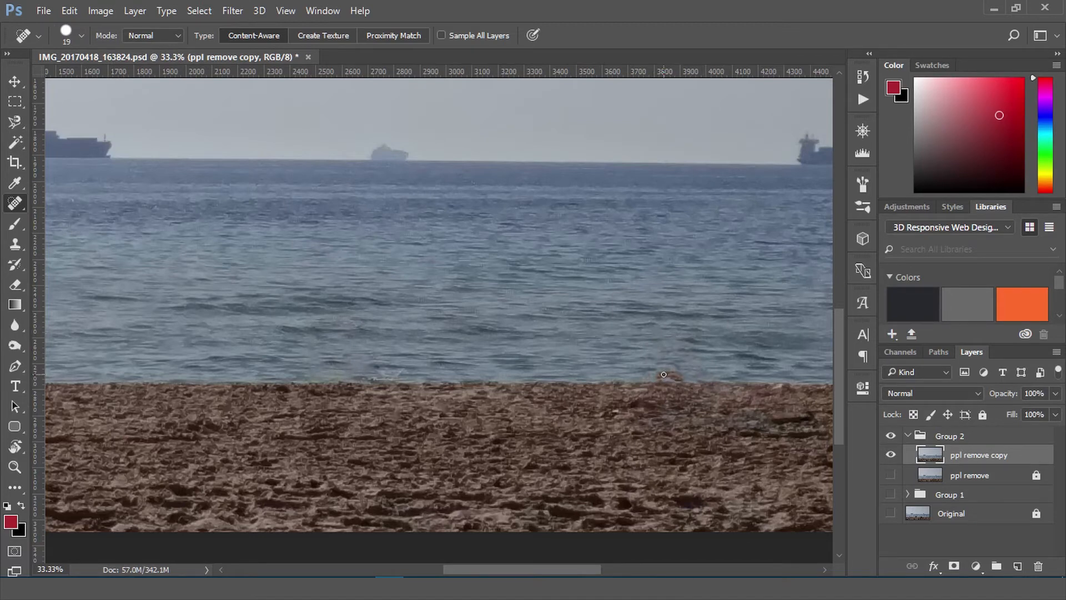
Delete the ppl remove copy layer, and show and unlock the ppl remove layer.
click(892, 475)
key(Delete)
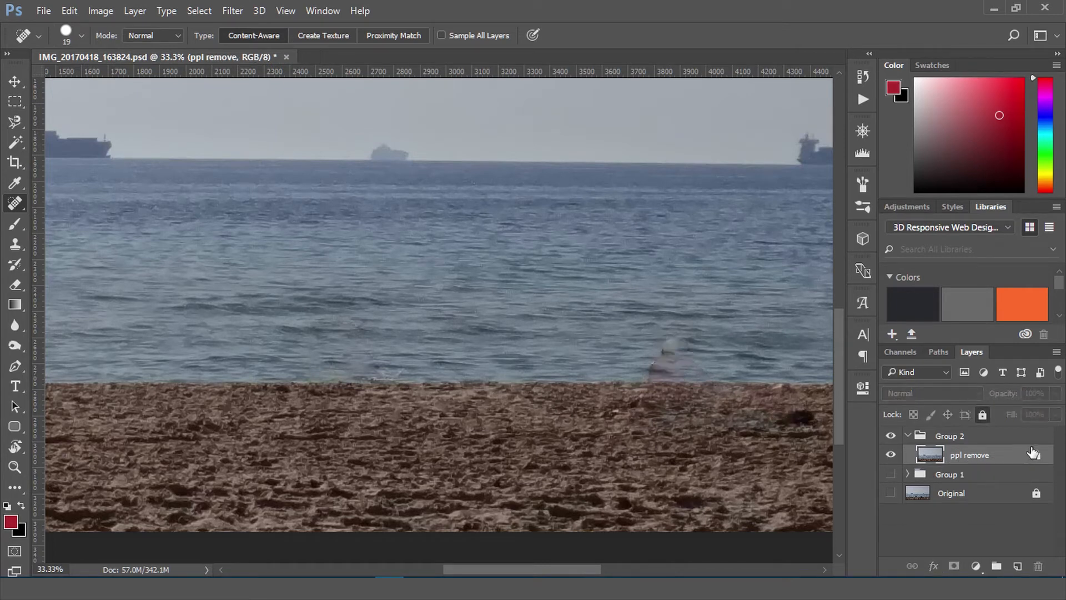
click(1035, 456)
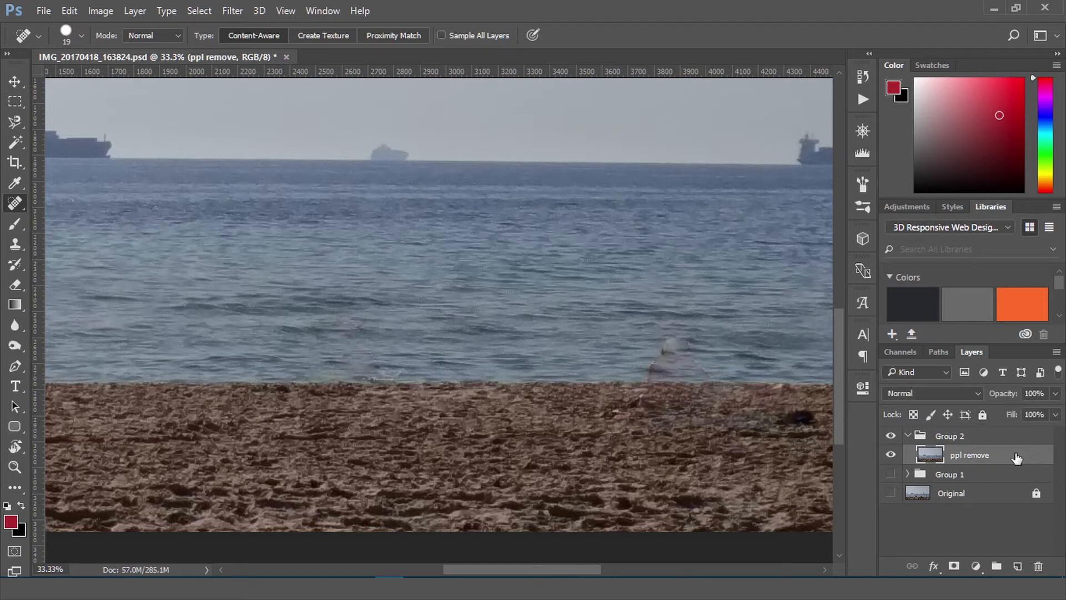
Try to paint out the ghosted figure at the shoreline with the Healing Brush using a pattern source.
right_click(7, 207)
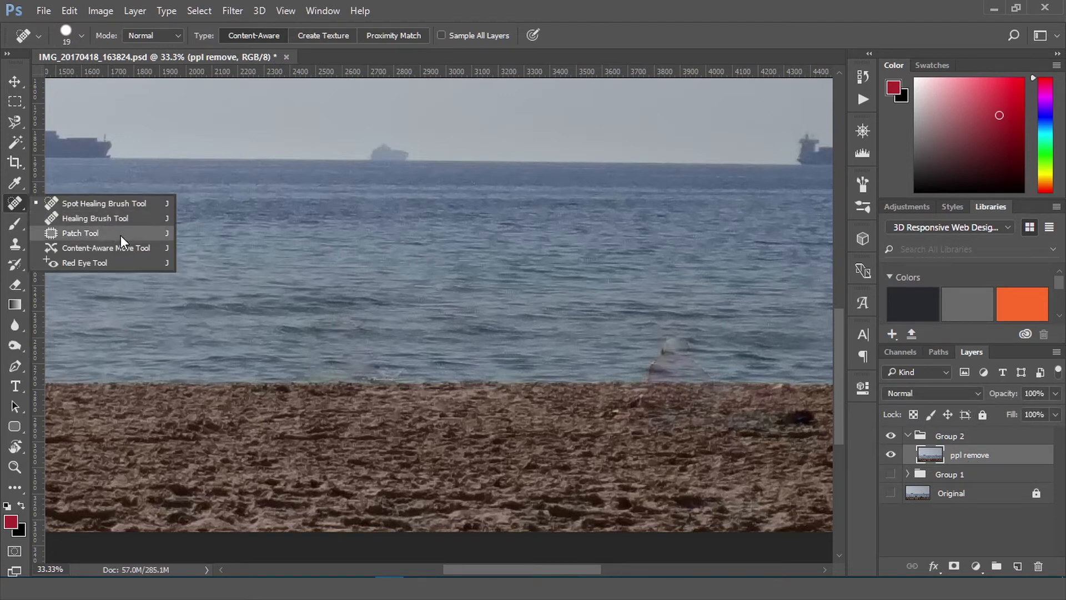
click(102, 222)
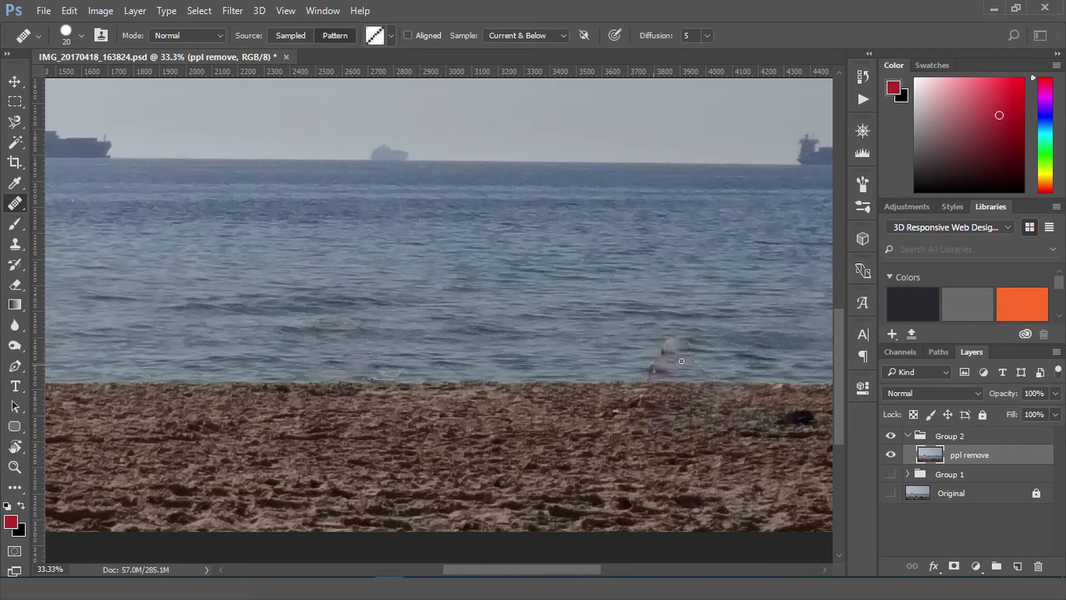
drag(657, 371, 676, 366)
drag(696, 376, 694, 365)
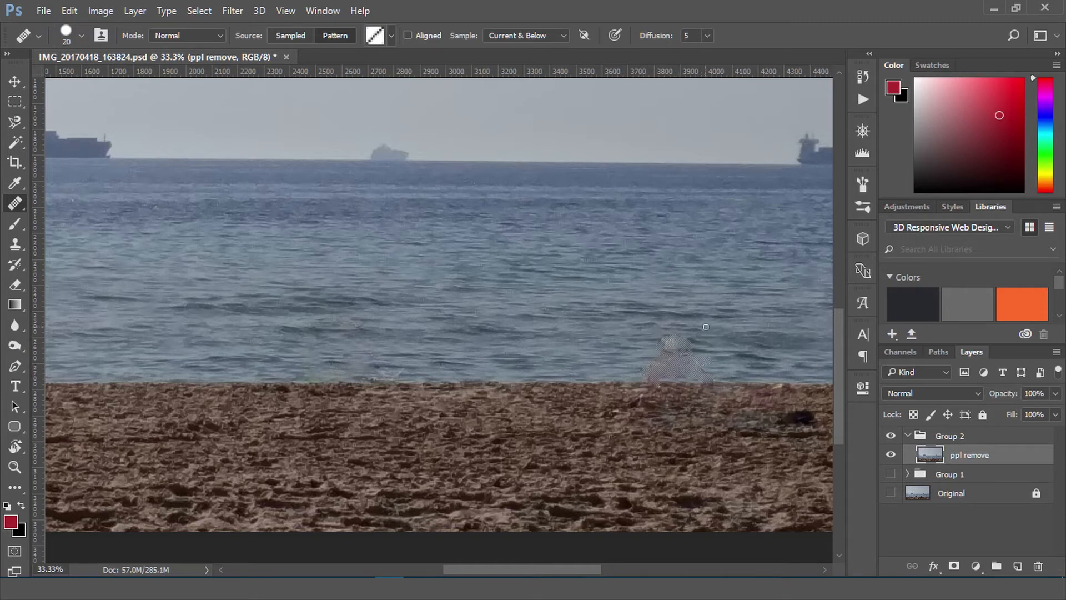
key(ctrl+plus)
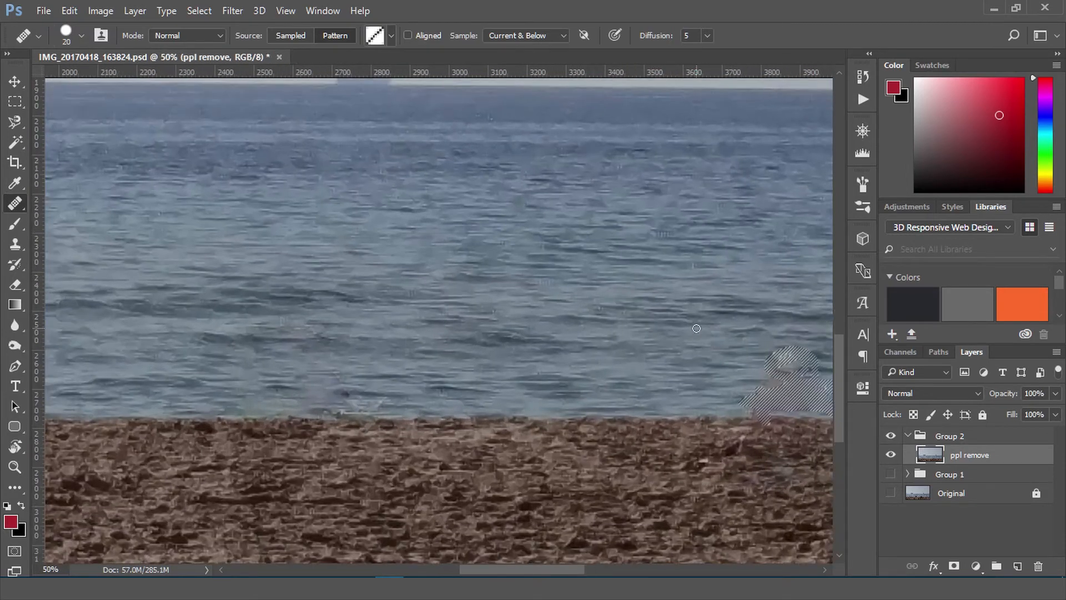
drag(550, 567, 630, 567)
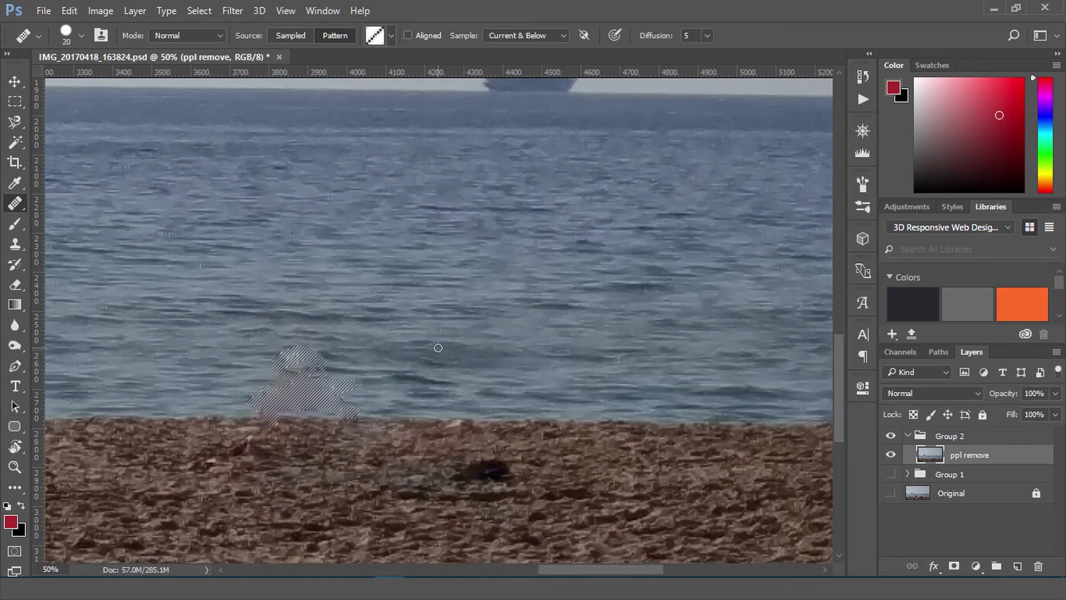
Patch the ghosted figure at the shoreline with the clean water and sand beside it using the Patch tool, and clear the selection.
right_click(22, 198)
click(102, 233)
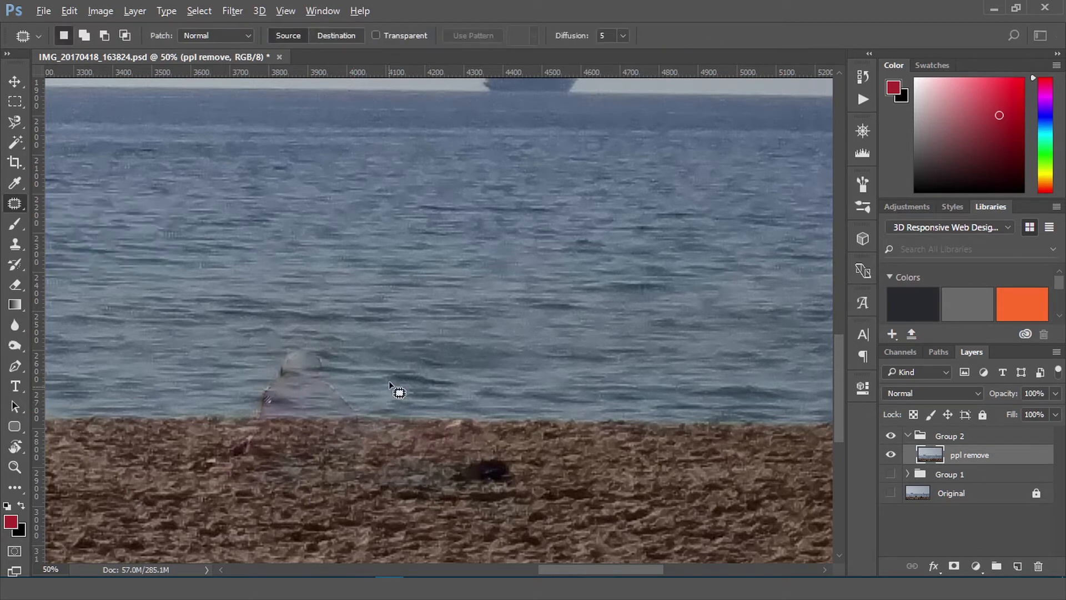
mouse_move(394, 374)
mouse_down()
mouse_move(450, 399)
mouse_move(377, 367)
mouse_move(440, 394)
mouse_move(328, 370)
mouse_move(297, 401)
mouse_up()
mouse_move(294, 345)
mouse_down()
mouse_move(244, 405)
mouse_move(242, 432)
mouse_move(253, 418)
mouse_move(325, 422)
mouse_move(349, 405)
mouse_move(294, 345)
mouse_up()
drag(316, 385, 487, 392)
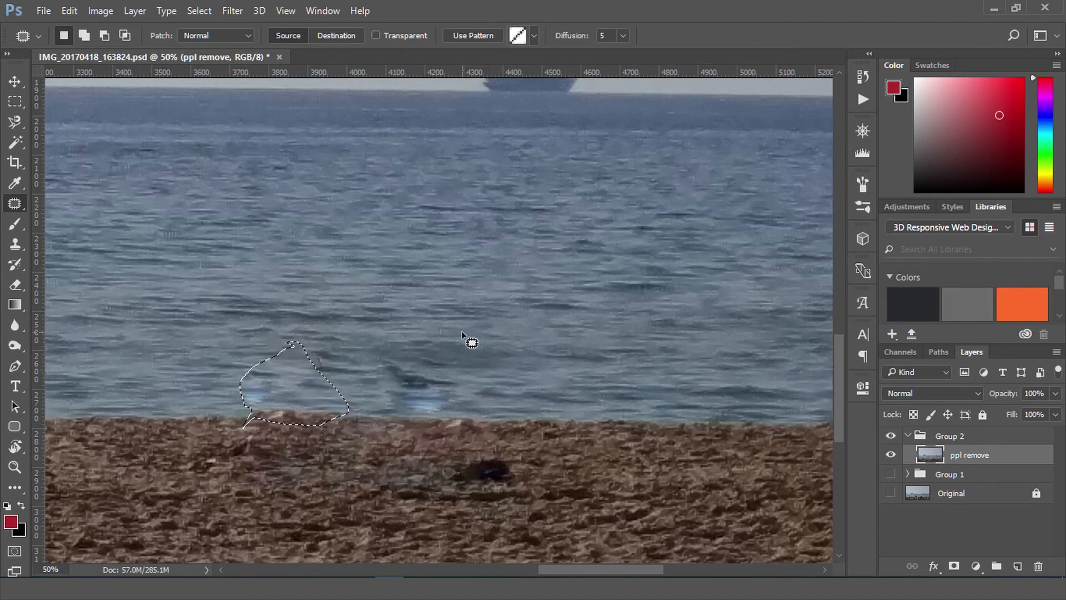
key(ctrl+d)
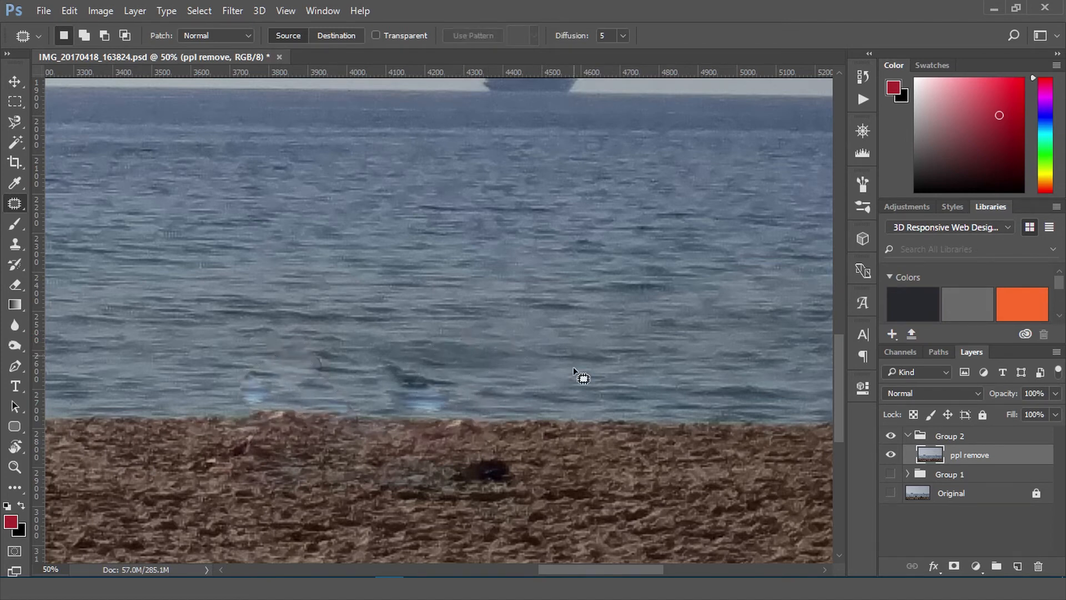
Patch the dark spot on the sand with clean sand beside it, and clear the selection.
scroll(572, 367, down, 2)
mouse_move(500, 386)
mouse_down()
mouse_move(445, 414)
mouse_move(538, 427)
mouse_move(491, 382)
mouse_move(512, 400)
mouse_move(640, 429)
mouse_up()
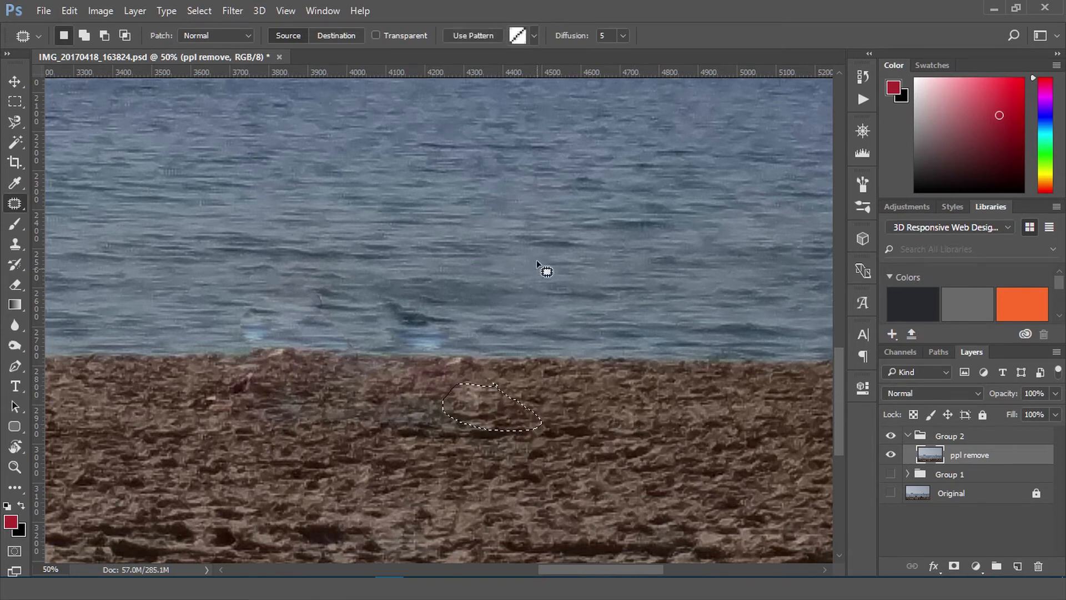
key(ctrl+d)
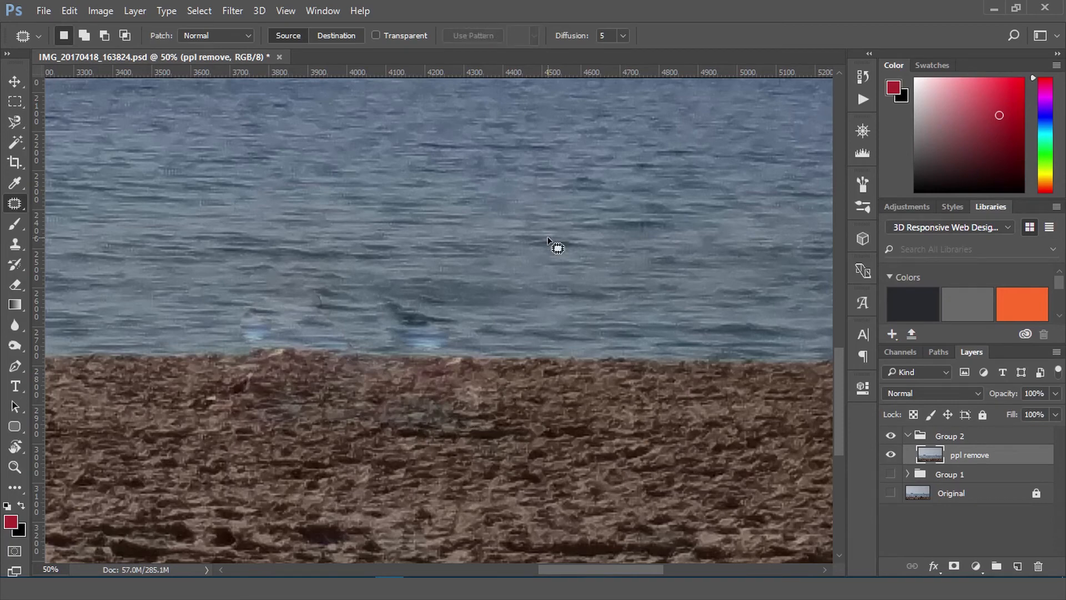
Examine the whole retouched photo at several reduced magnifications for leftover traces of the people.
key(ctrl+minus)
key(ctrl+minus)
key(ctrl+minus)
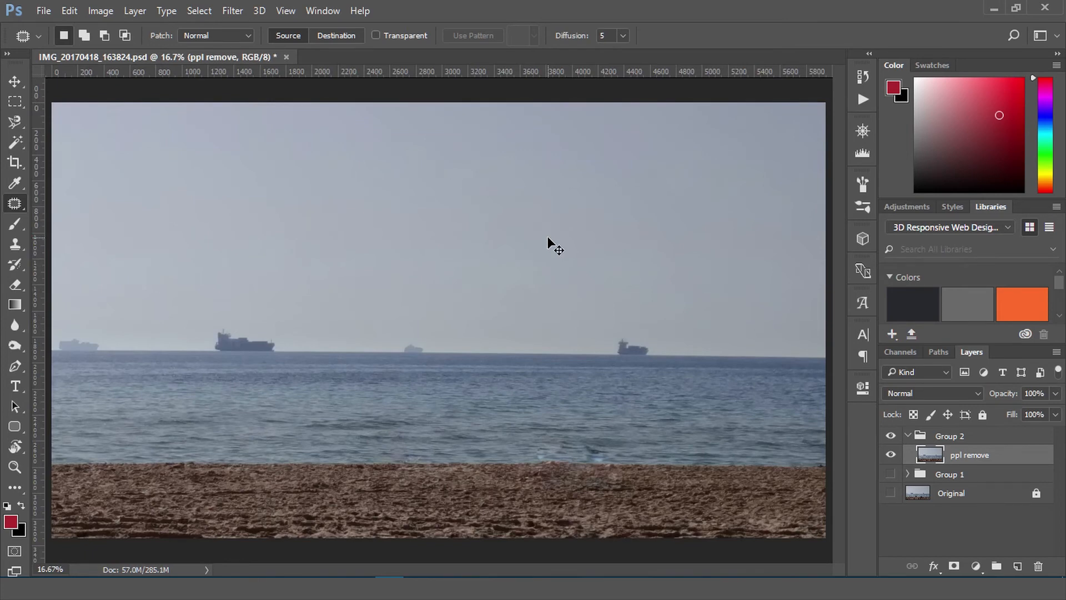
key(ctrl+minus)
key(ctrl+minus)
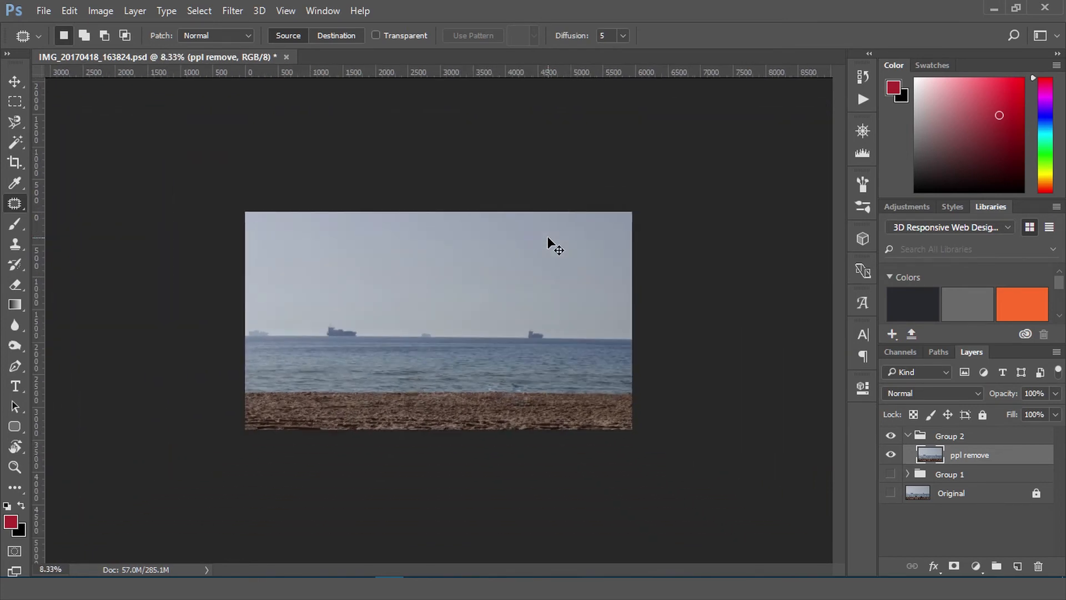
key(ctrl+plus)
key(ctrl+plus)
key(ctrl+minus)
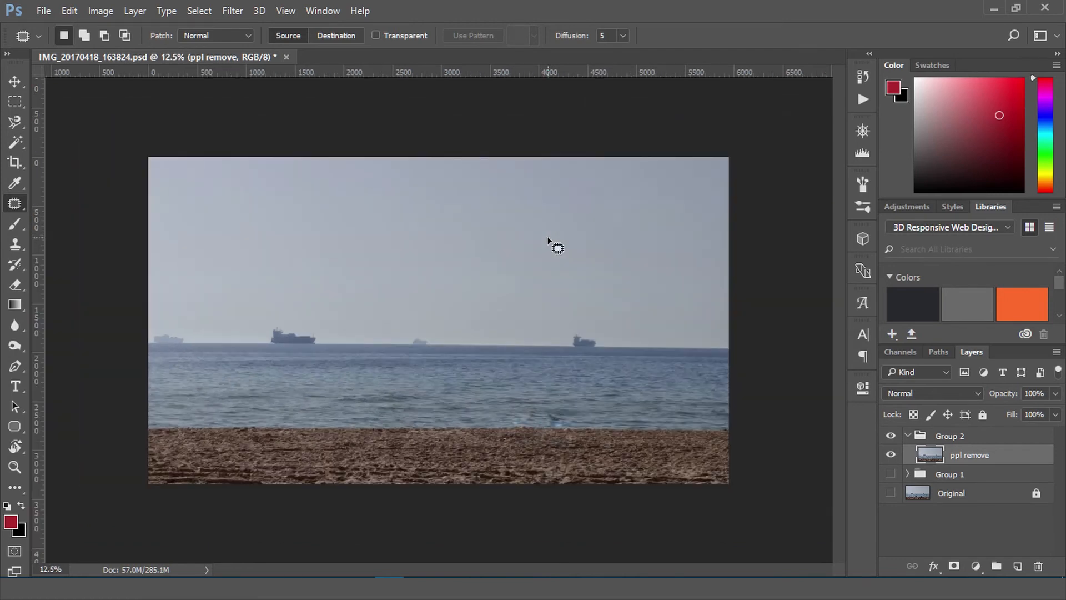
Compare the retouched image with the Original layer by switching the visibility of both layers and restoring it.
click(909, 438)
click(909, 437)
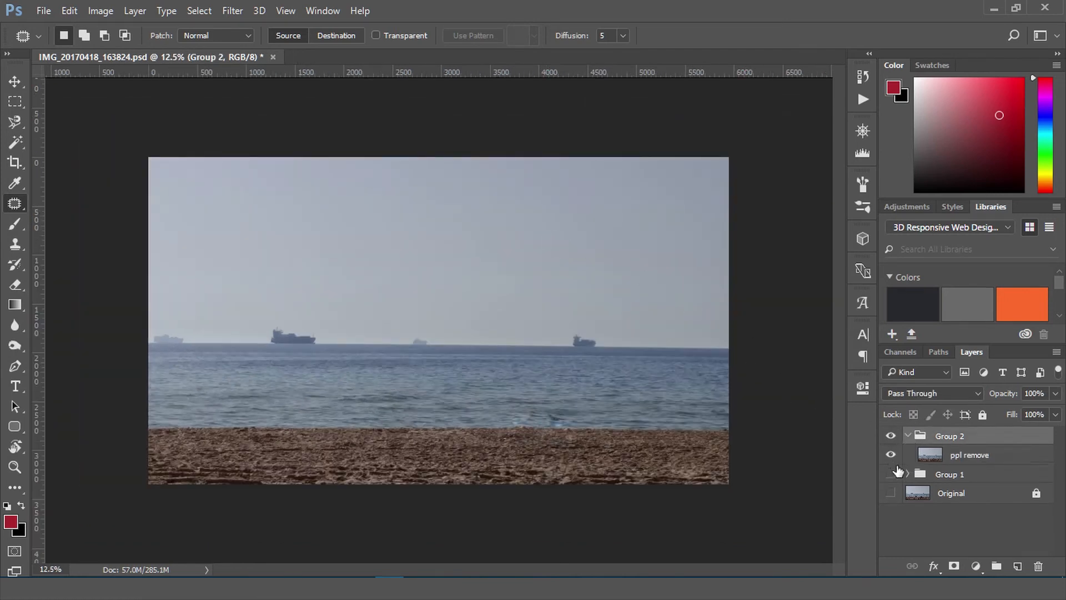
click(890, 455)
click(891, 493)
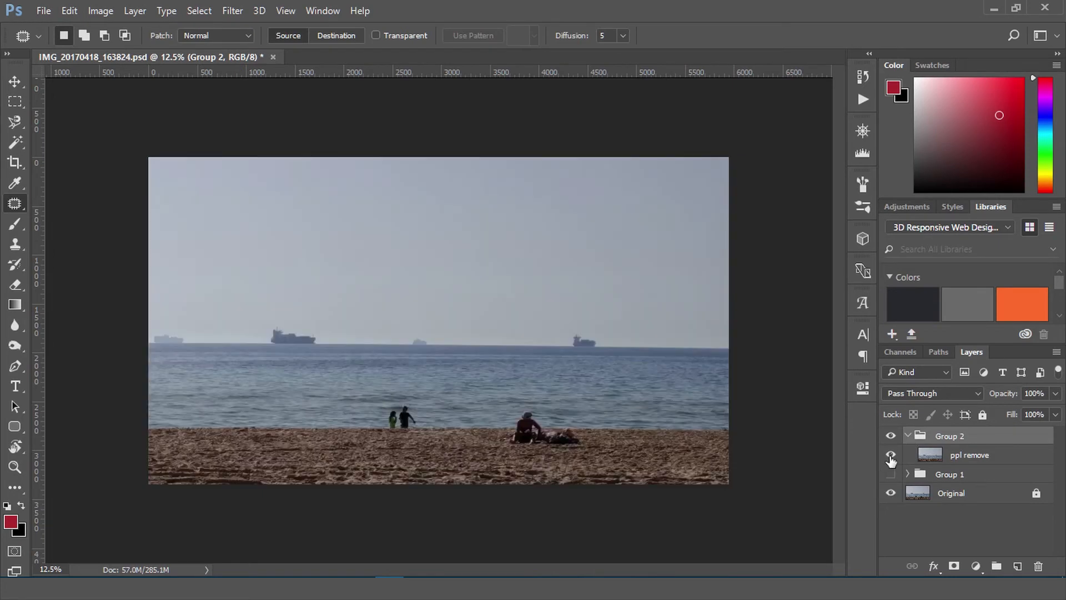
click(890, 455)
click(891, 494)
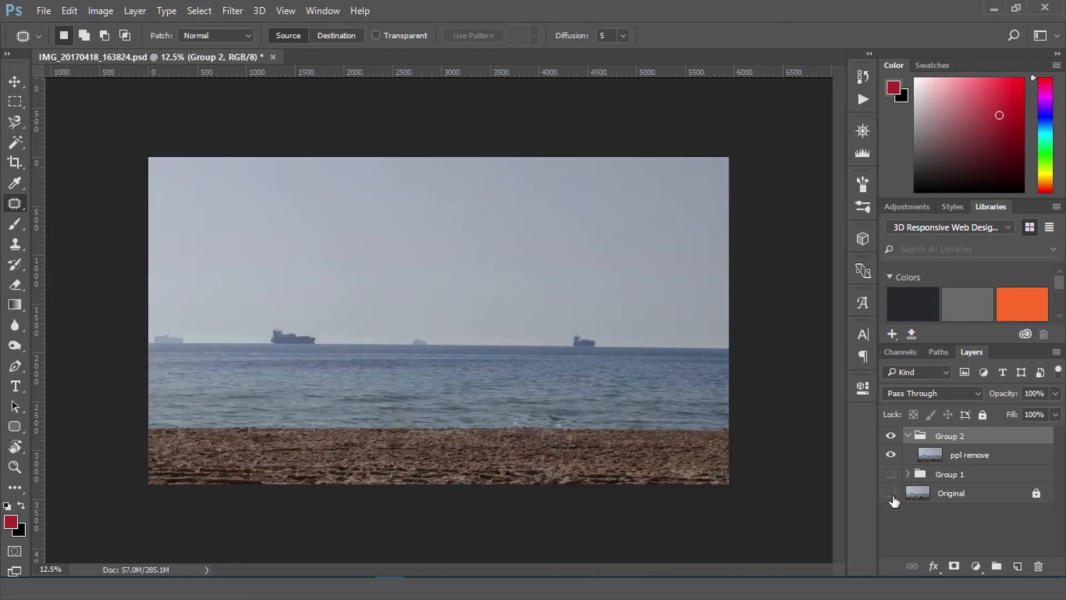
Try raising the contrast of the ppl remove layer to 89 and 39 with Brightness/Contrast, and cancel the adjustment.
click(969, 458)
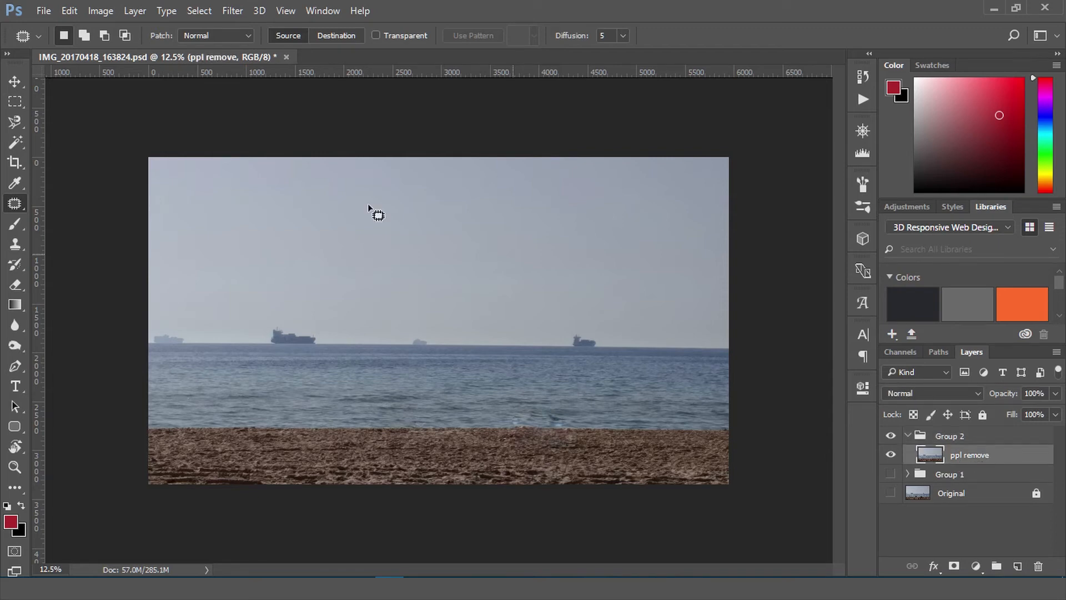
click(97, 12)
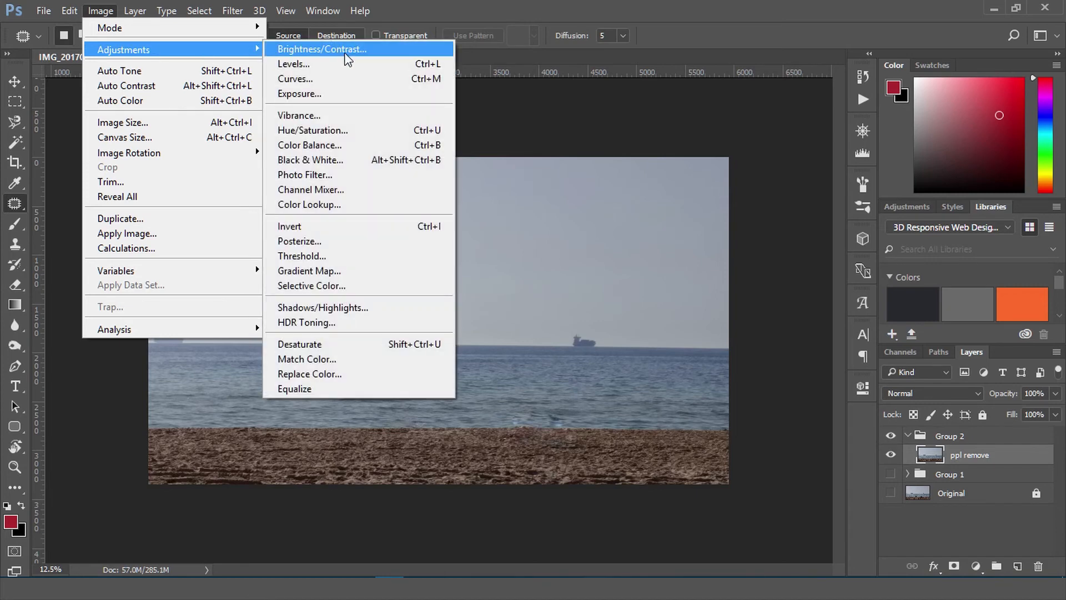
click(338, 53)
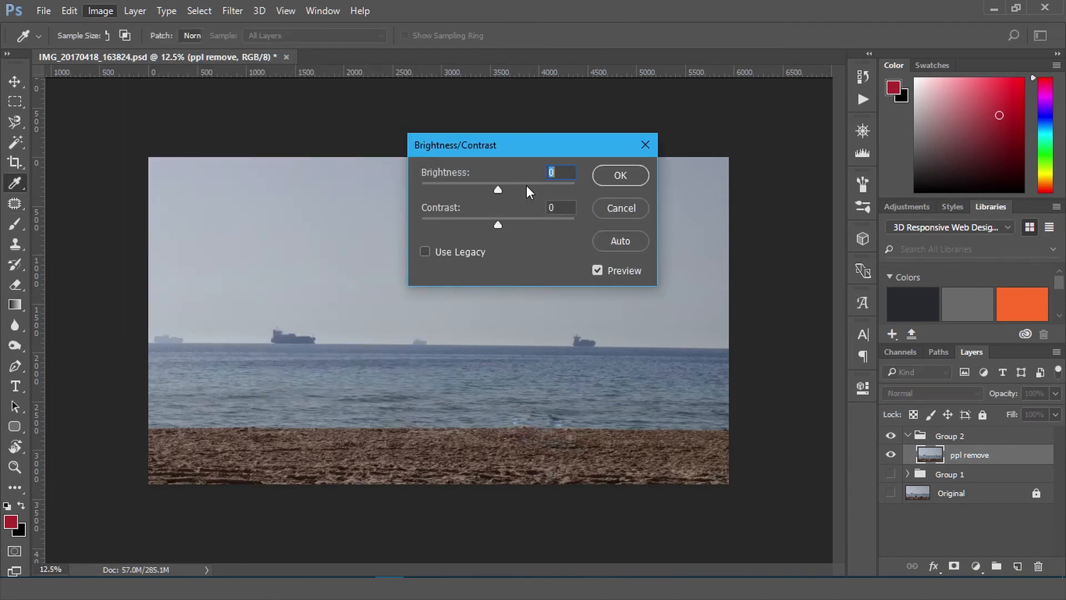
drag(510, 142, 582, 85)
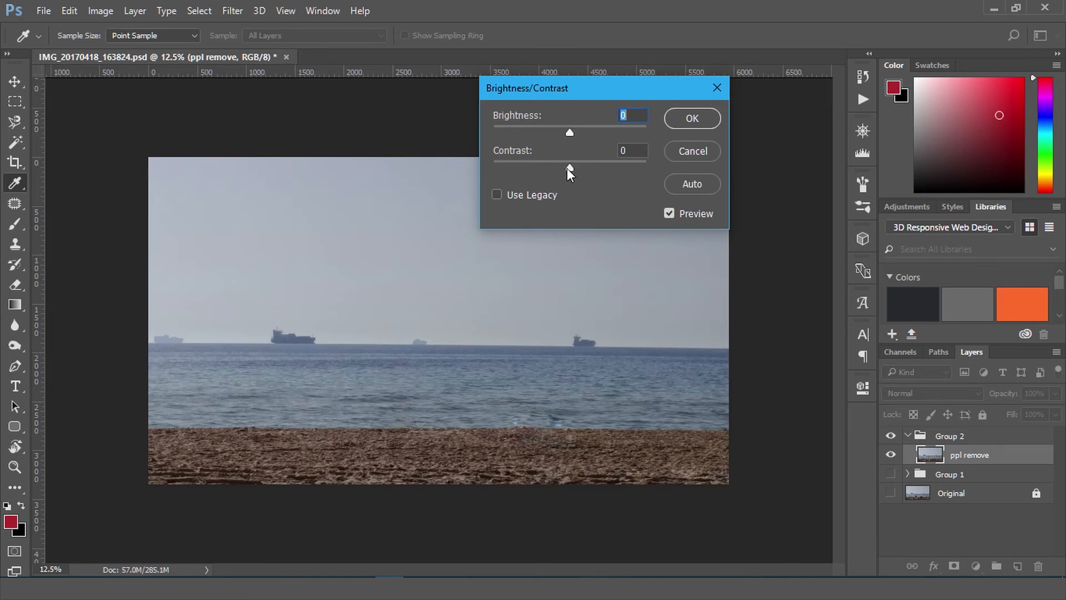
drag(567, 168, 622, 177)
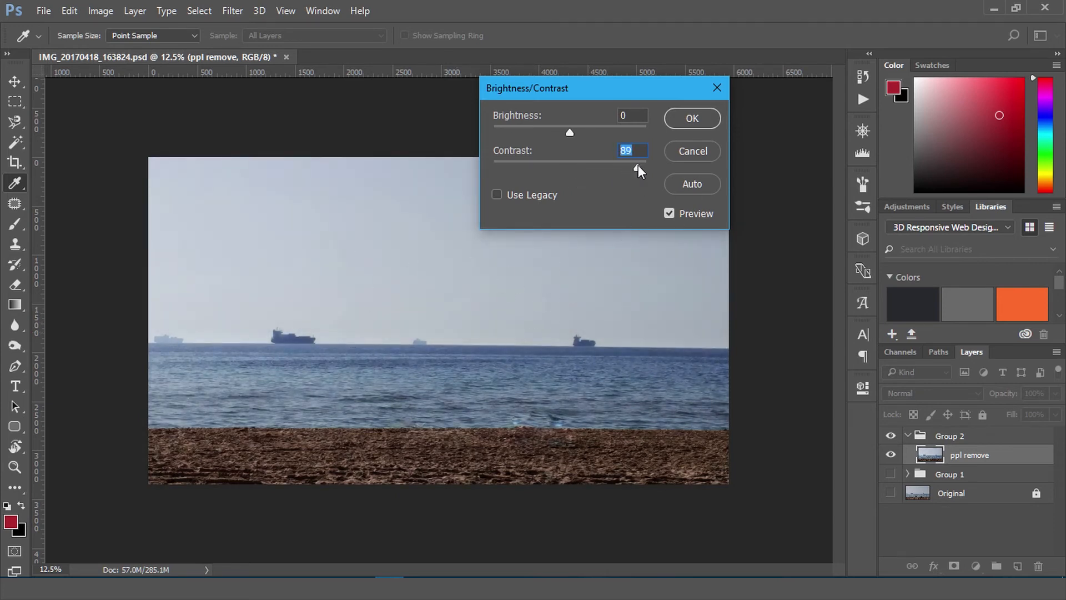
drag(628, 167, 599, 169)
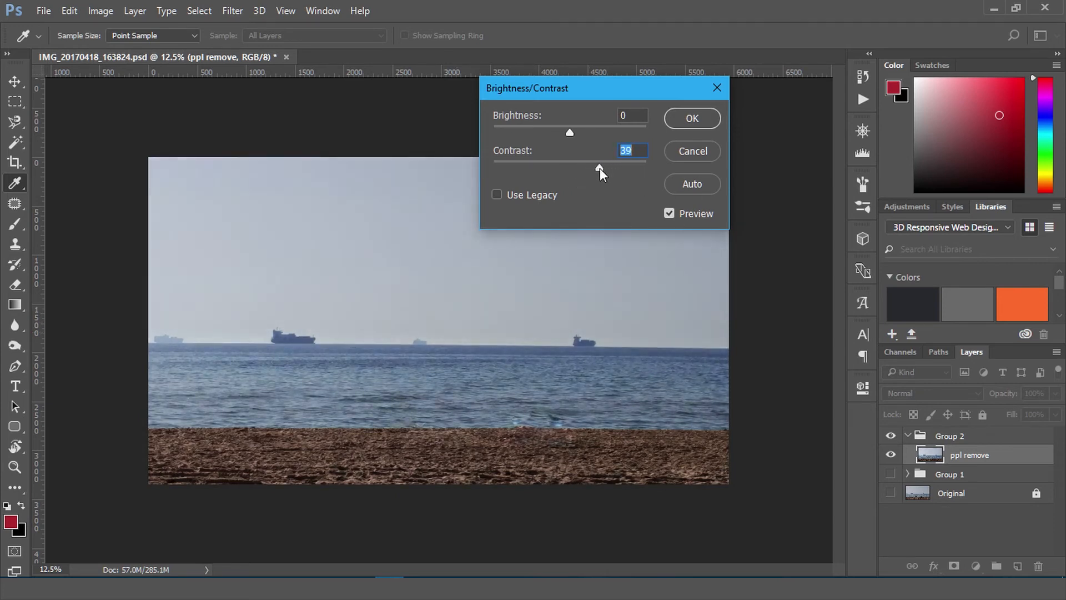
click(700, 148)
click(68, 12)
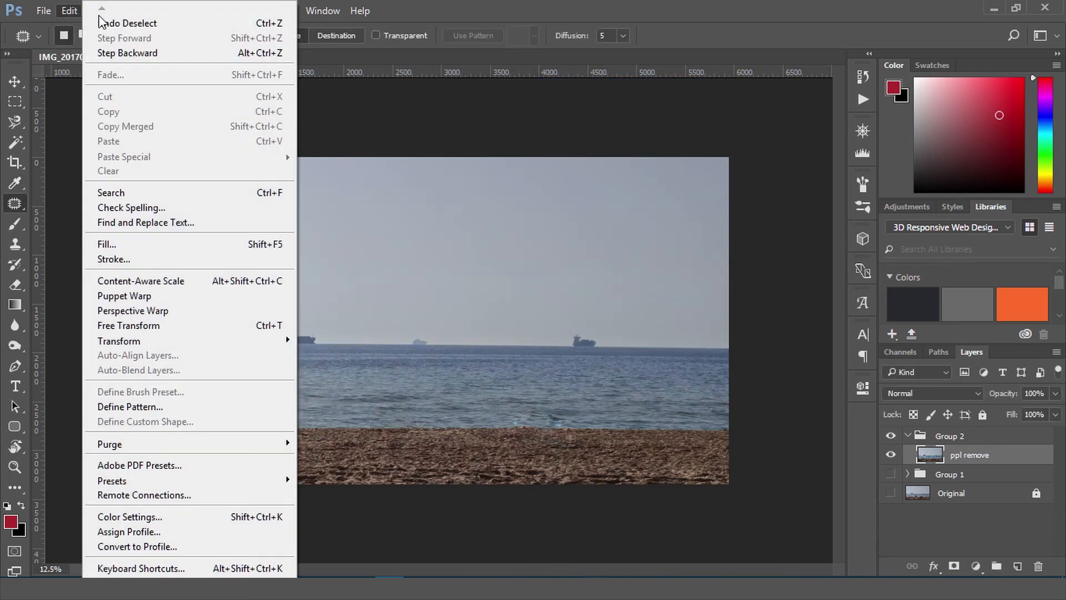
click(91, 99)
Start HDR Toning on the retouched photo and agree to flatten the document.
click(105, 8)
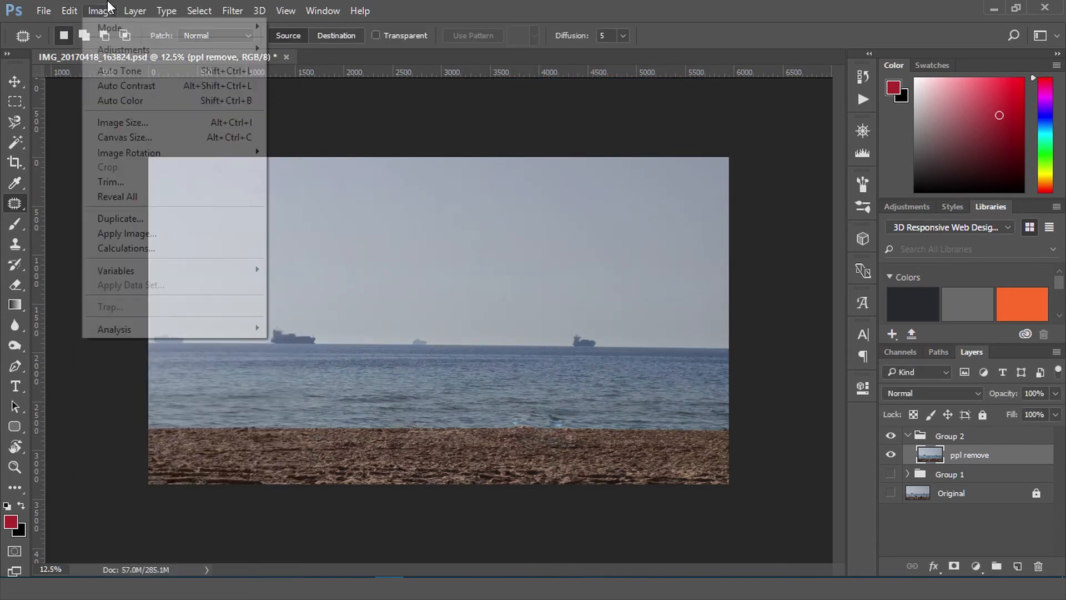
mouse_move(101, 11)
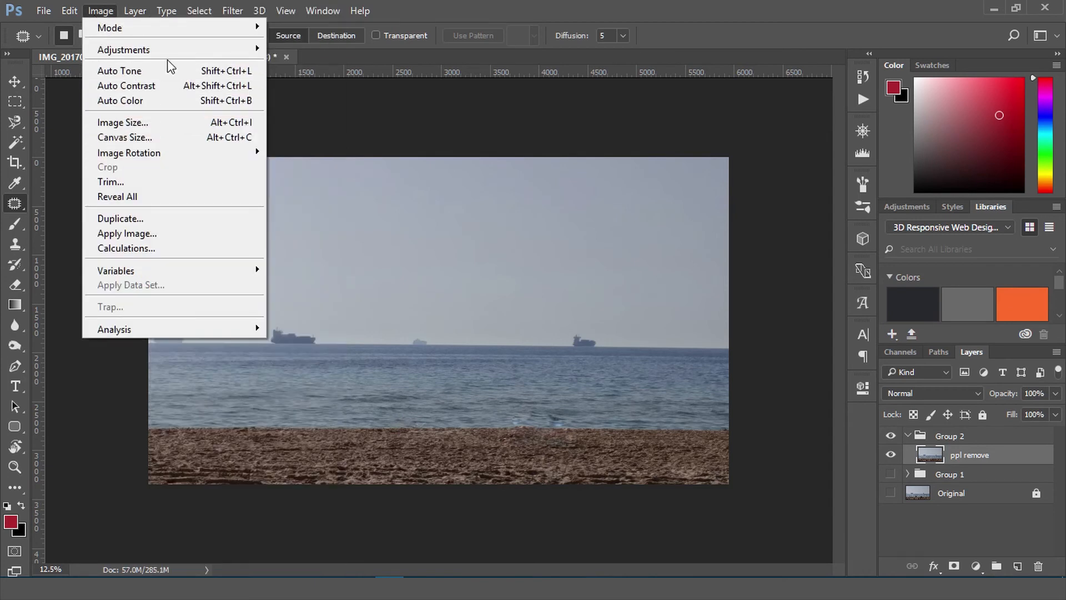
mouse_move(171, 46)
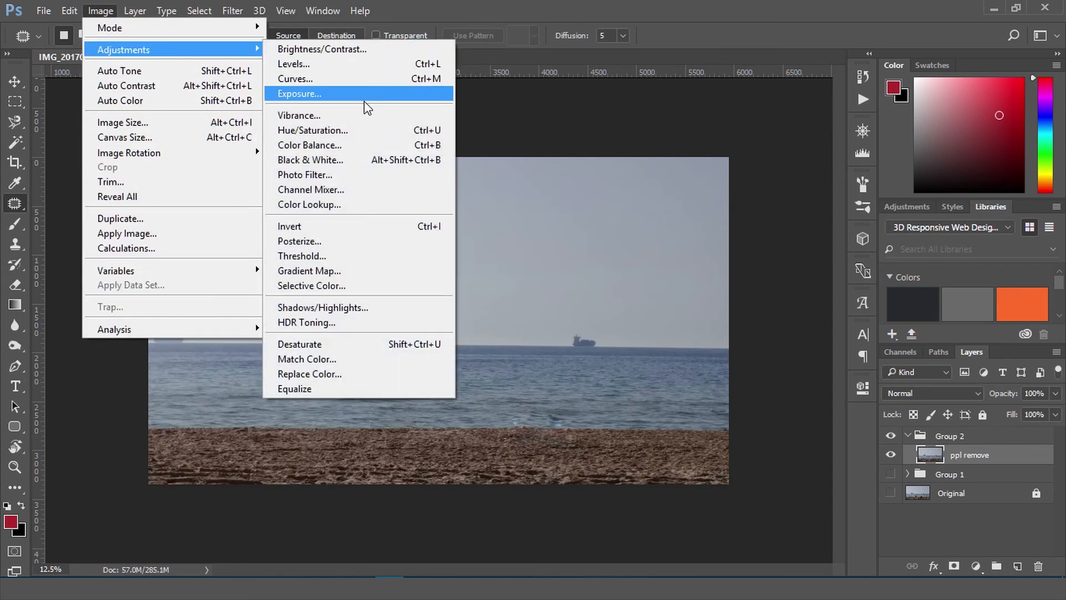
click(368, 323)
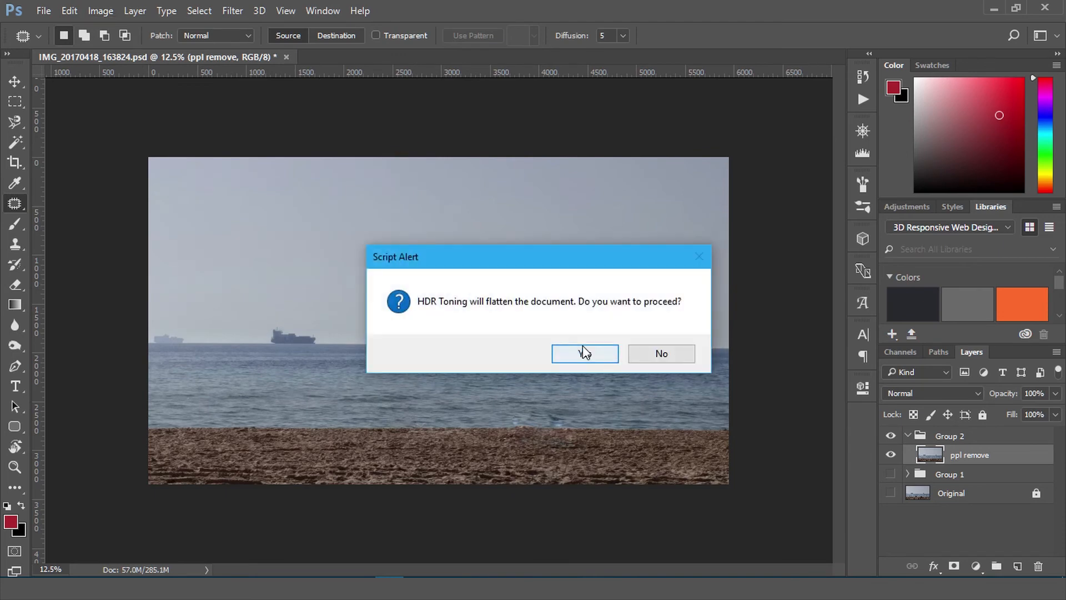
click(604, 353)
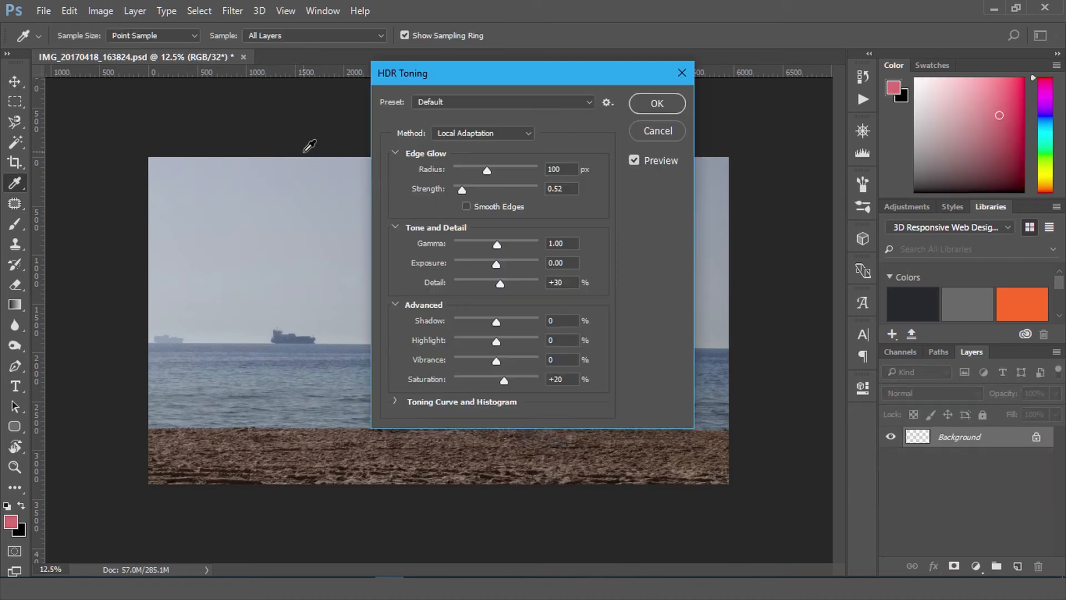
Reshape the HDR toning curve with two points that pull the brighter tones down, and apply the toning to the photo.
drag(454, 79, 652, 38)
click(673, 360)
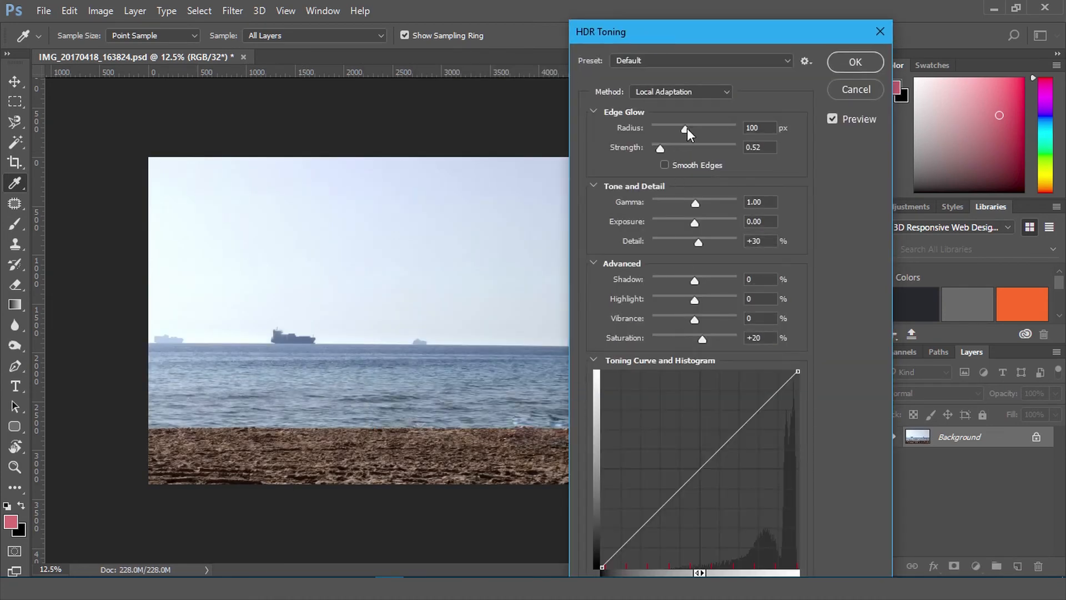
drag(719, 448, 765, 455)
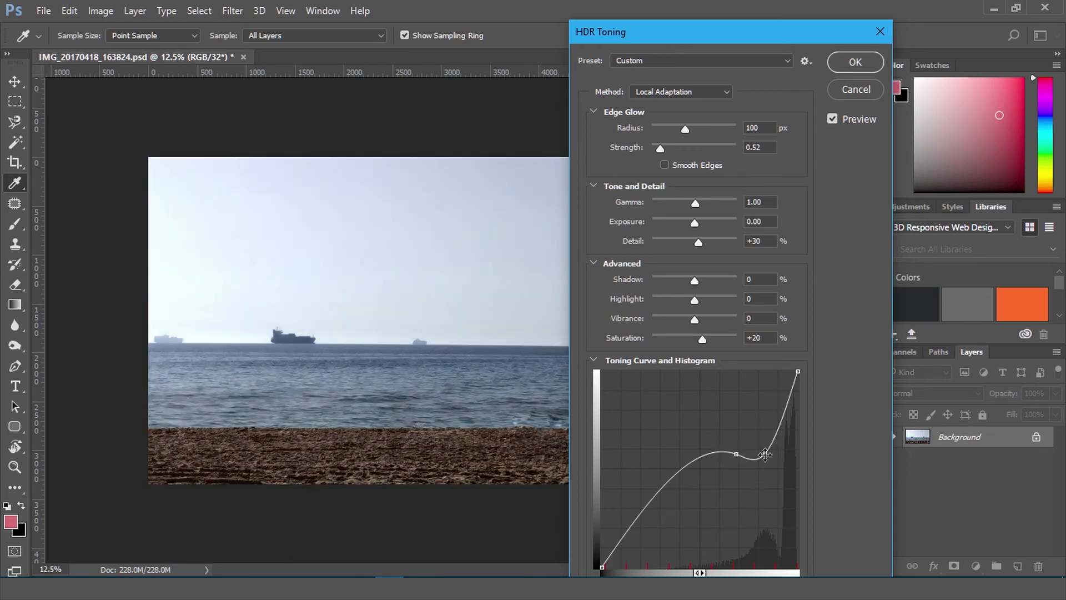
drag(648, 25, 517, 49)
click(724, 81)
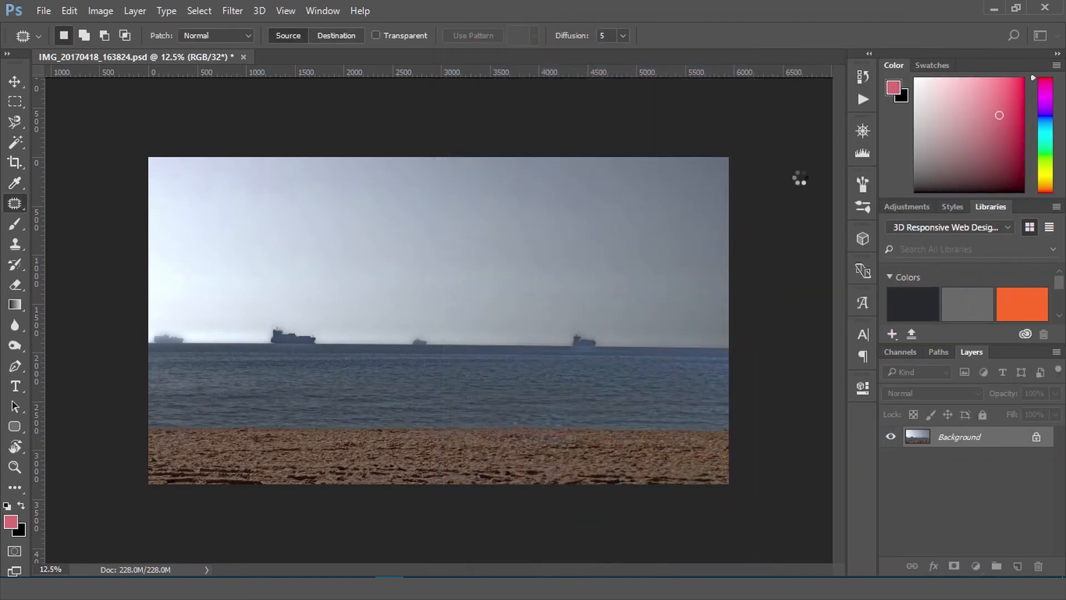